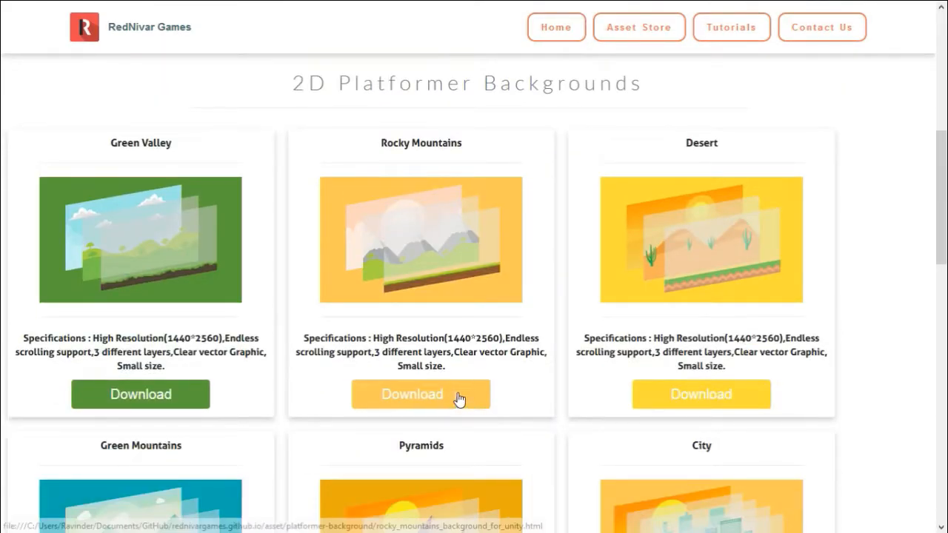
Open the Rocky Mountains background's download page from the 2D platformer backgrounds list.
left_click(459, 400)
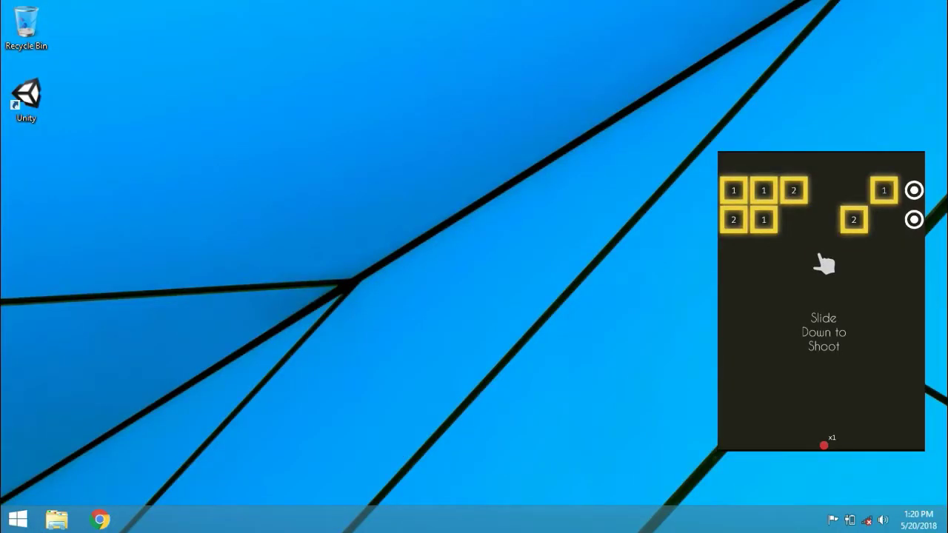
Aim and launch balls at the numbered blocks for four turns in the demo game.
left_click_drag(823, 282, 763, 326)
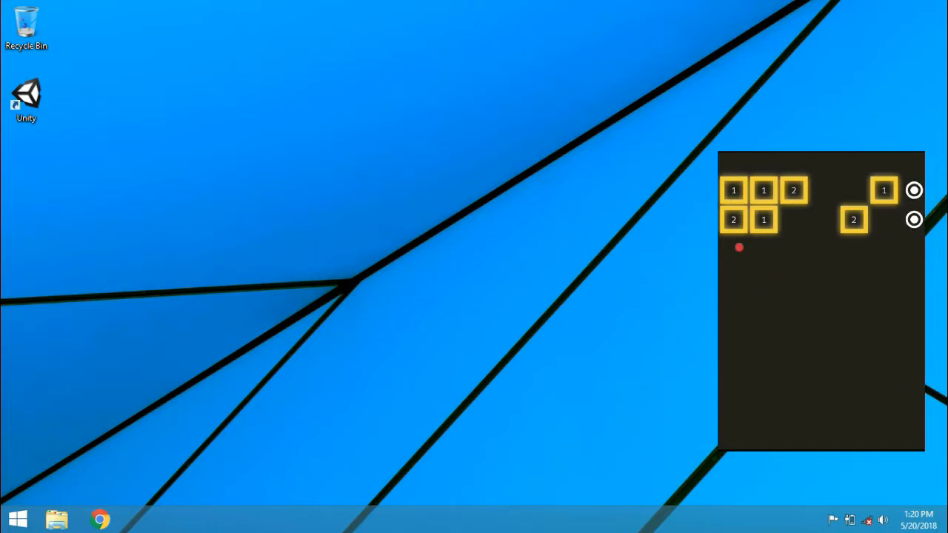
left_click_drag(830, 403, 815, 438)
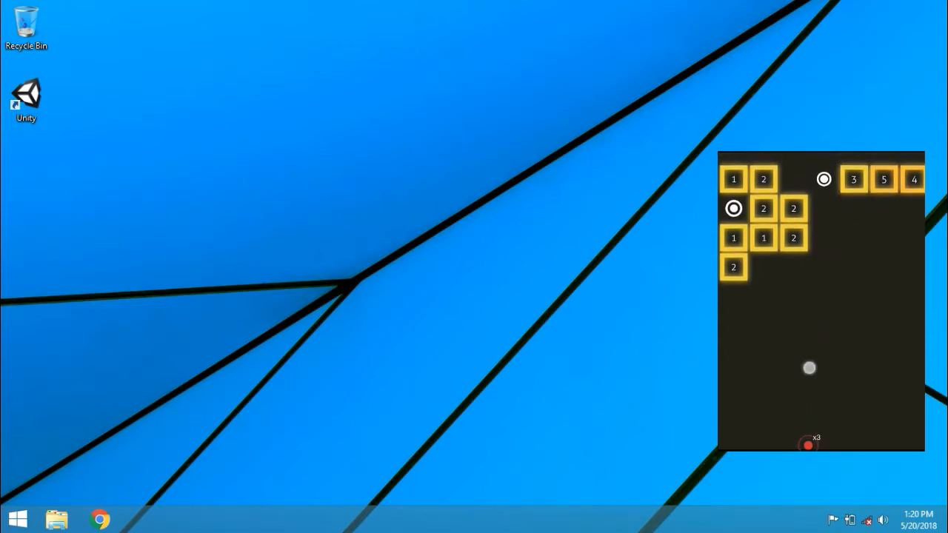
left_click_drag(808, 366, 906, 422)
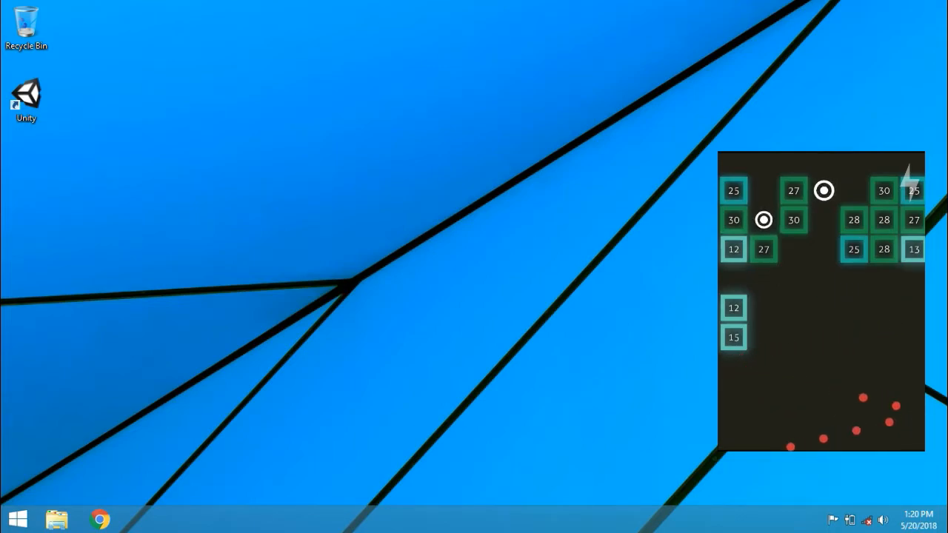
left_click_drag(823, 371, 912, 404)
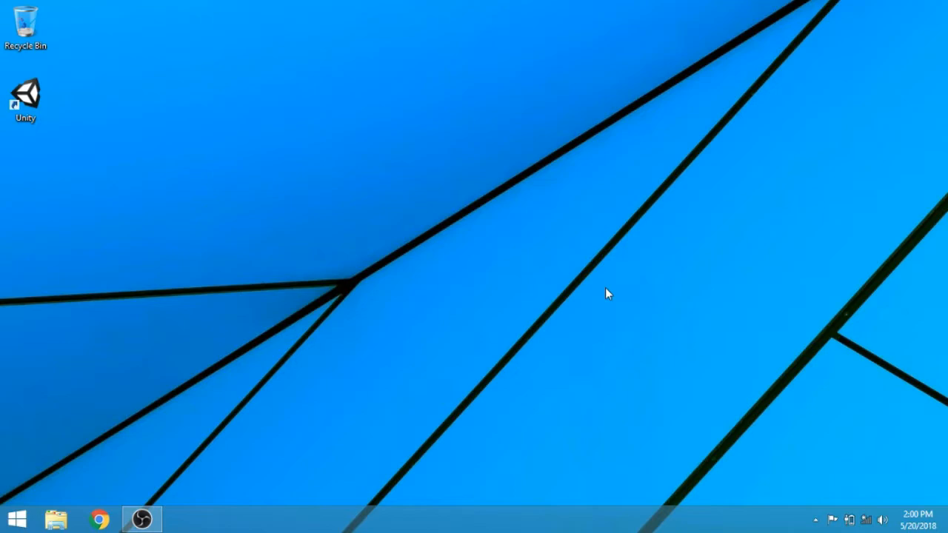
Launch Unity and create a new 2D project named 'balls vs blocks'.
double_click(31, 111)
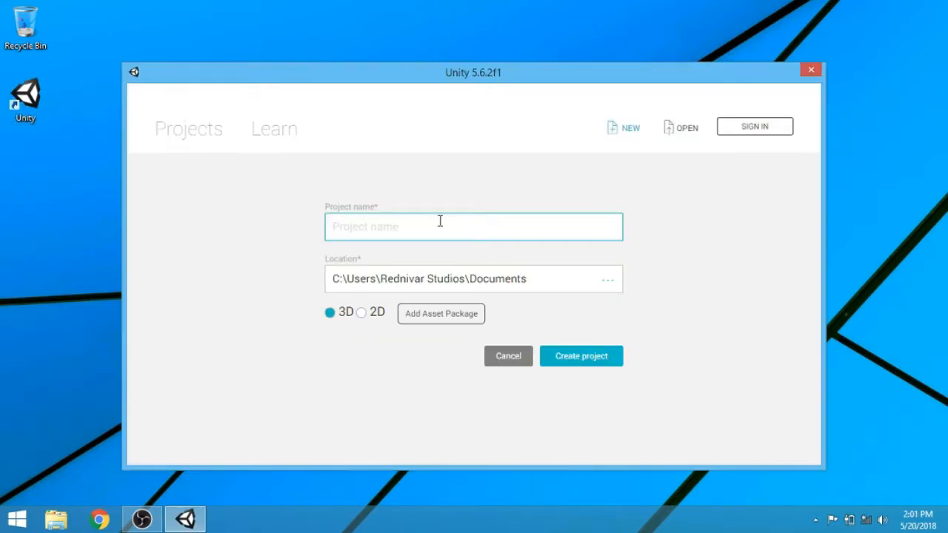
type("balls ")
type("vs bloc")
type("ks")
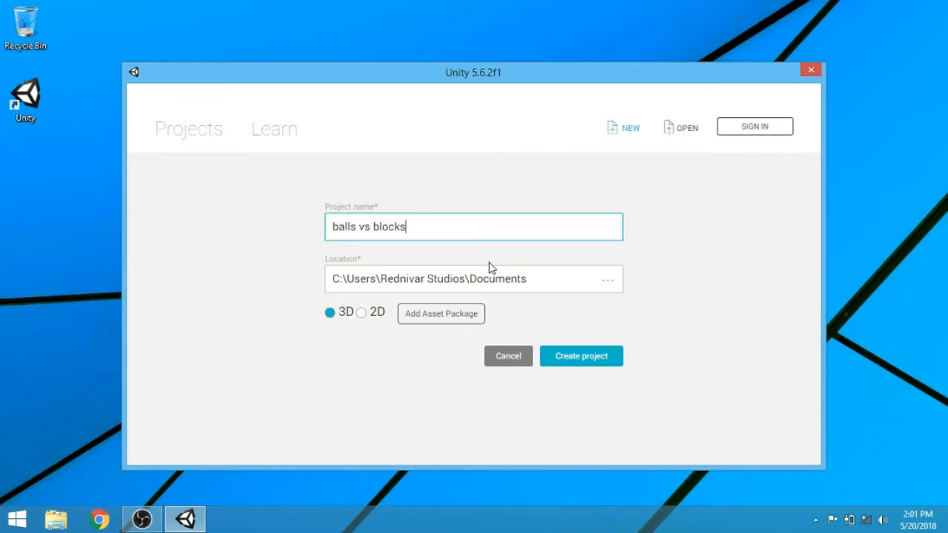
left_click(364, 320)
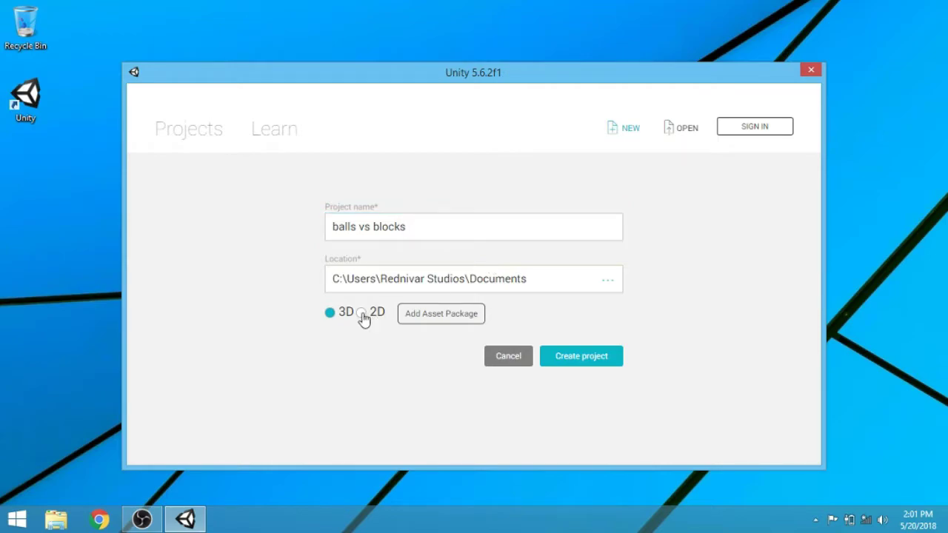
left_click(584, 365)
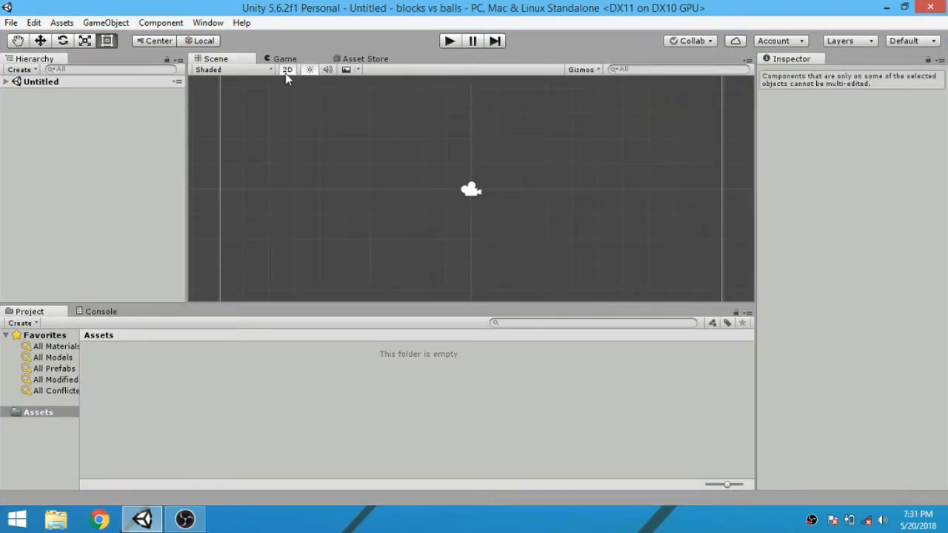
Dock the Game view on the left and move Hierarchy and Project below the Scene view.
left_click_drag(286, 59, 81, 59)
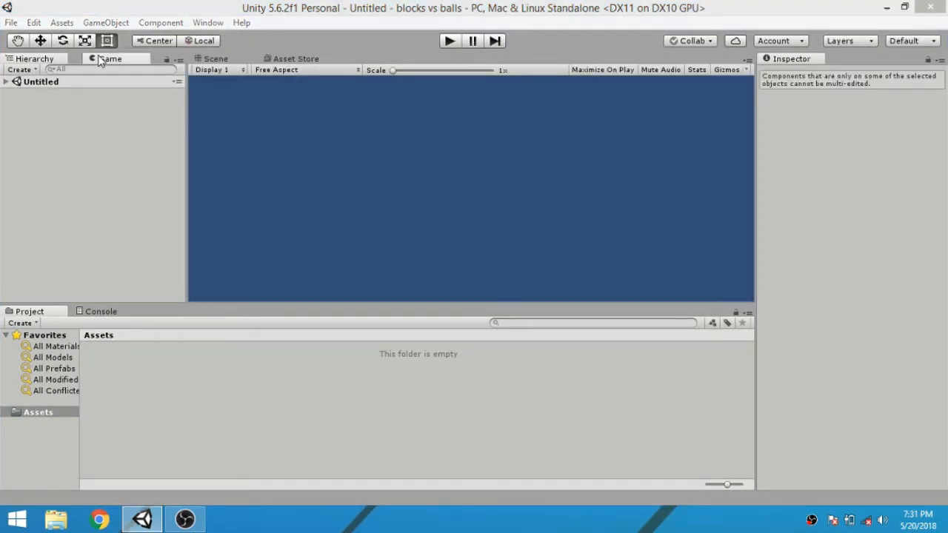
left_click_drag(80, 58, 85, 57)
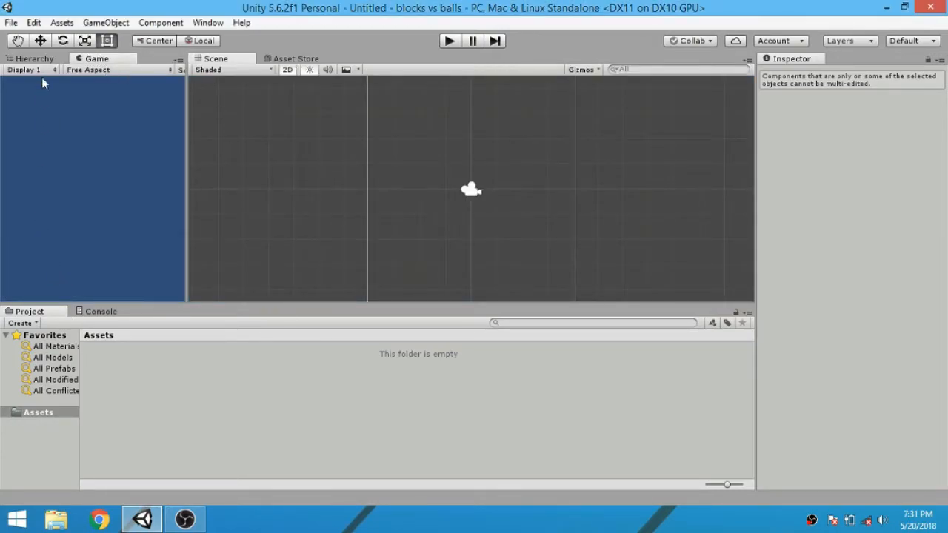
left_click(37, 58)
mouse_move(89, 59)
left_mouse_down()
mouse_move(97, 99)
mouse_move(366, 247)
left_mouse_up()
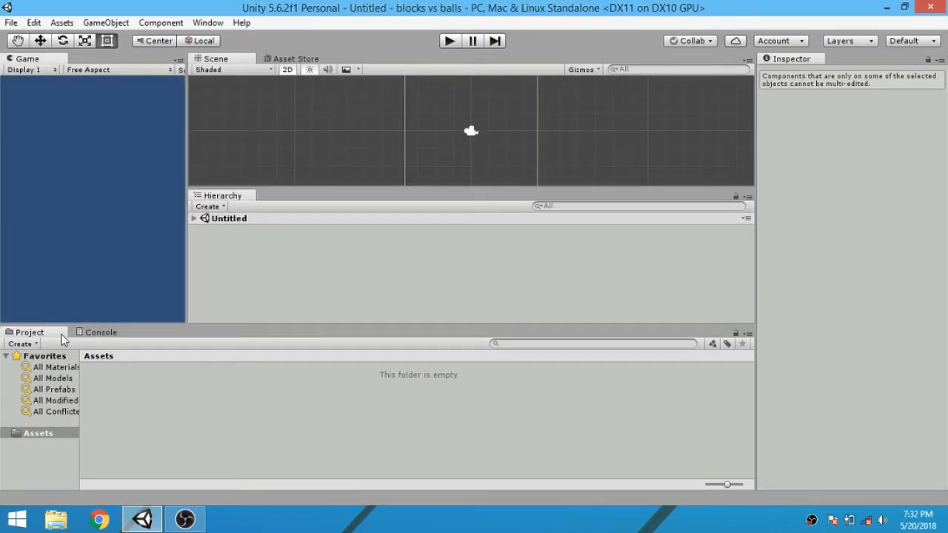
left_click_drag(55, 331, 321, 209)
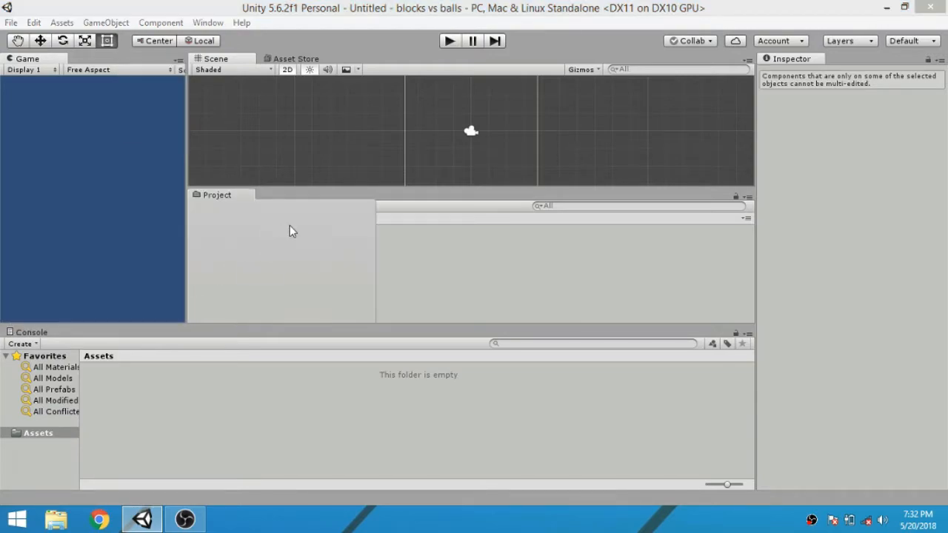
left_click_drag(321, 208, 300, 208)
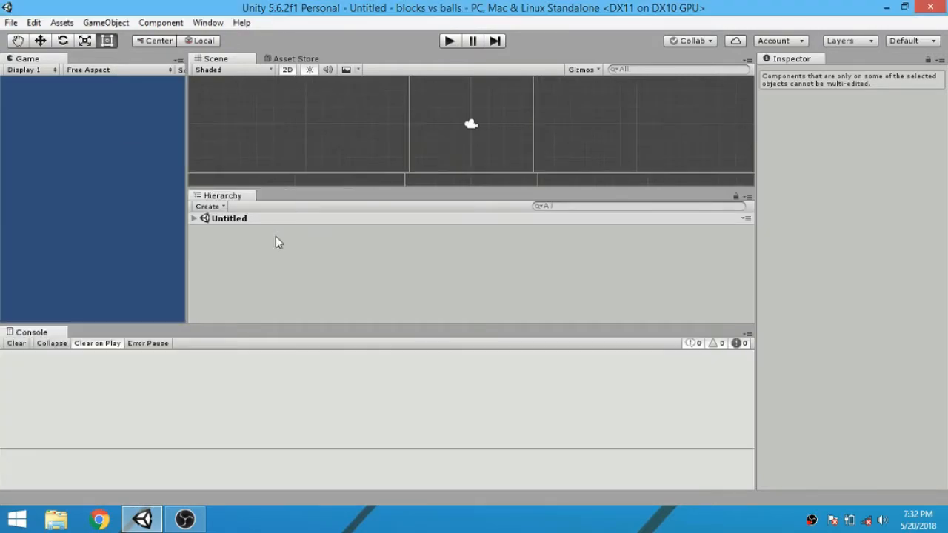
Tab the Console beside the Scene view, place Project beside Hierarchy, and widen the Game and Inspector panels.
mouse_move(56, 330)
left_mouse_down()
mouse_move(310, 98)
mouse_move(299, 84)
left_mouse_up()
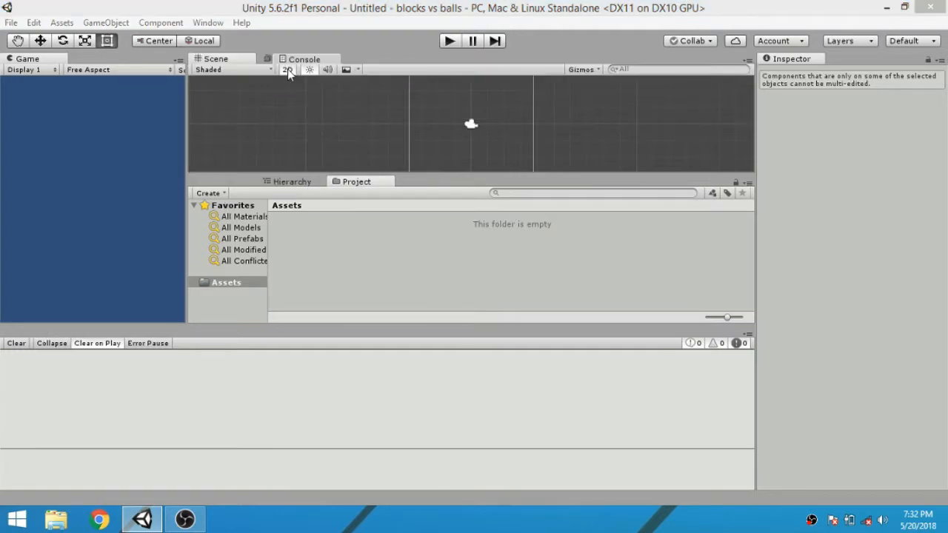
mouse_move(298, 80)
left_mouse_down()
mouse_move(335, 68)
mouse_move(286, 70)
left_mouse_up()
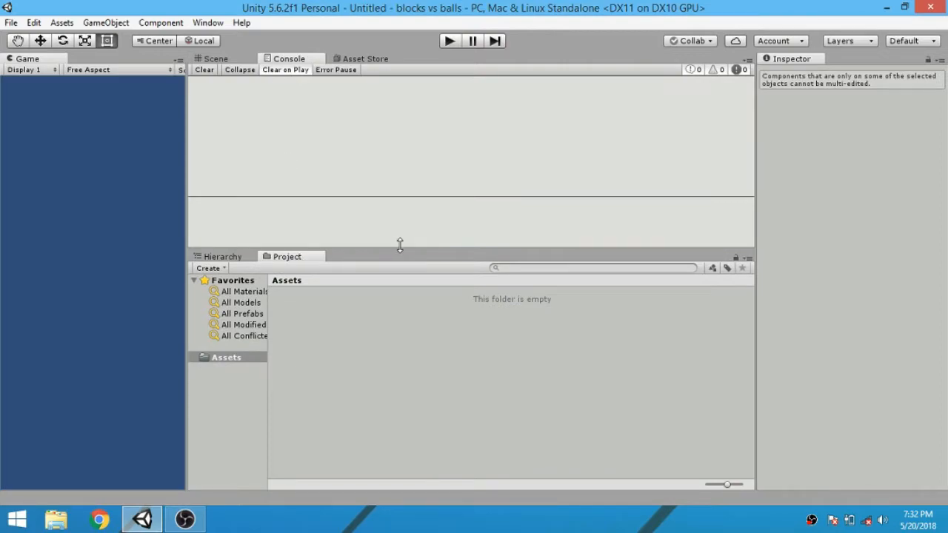
left_click(216, 59)
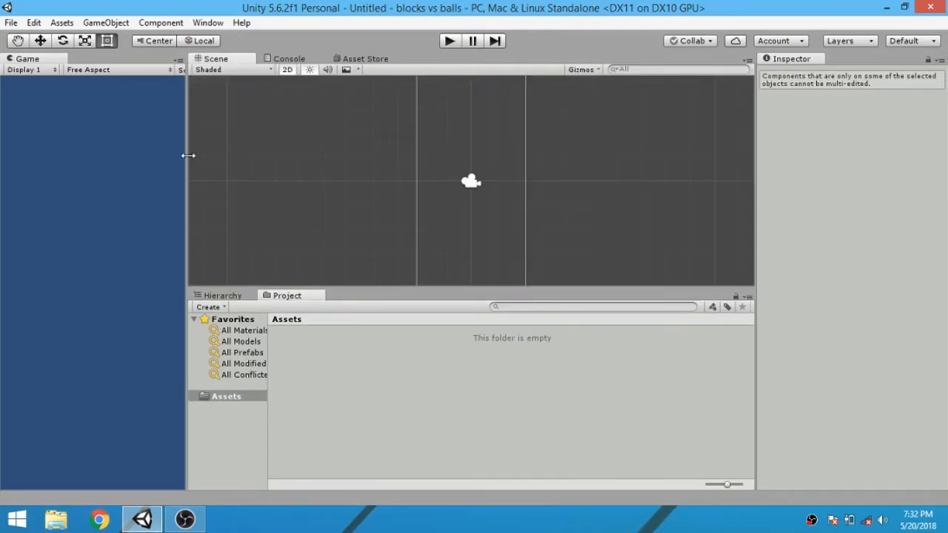
left_click_drag(186, 166, 227, 171)
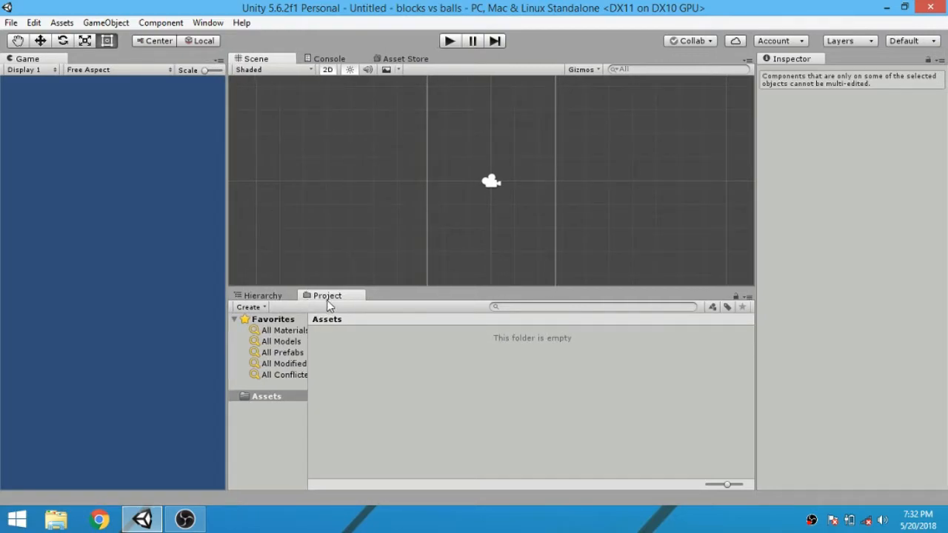
mouse_move(337, 298)
left_mouse_down()
mouse_move(600, 393)
mouse_move(501, 362)
left_mouse_up()
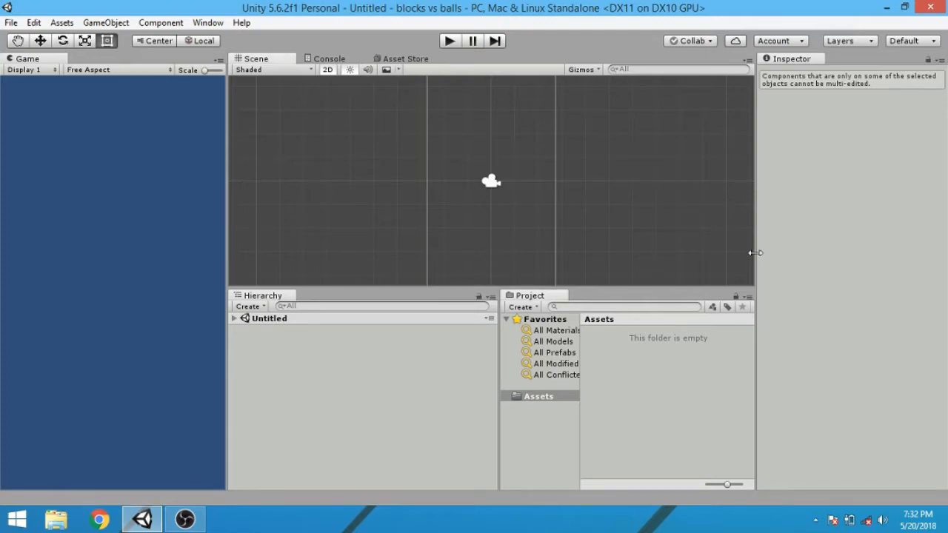
left_click_drag(755, 253, 732, 256)
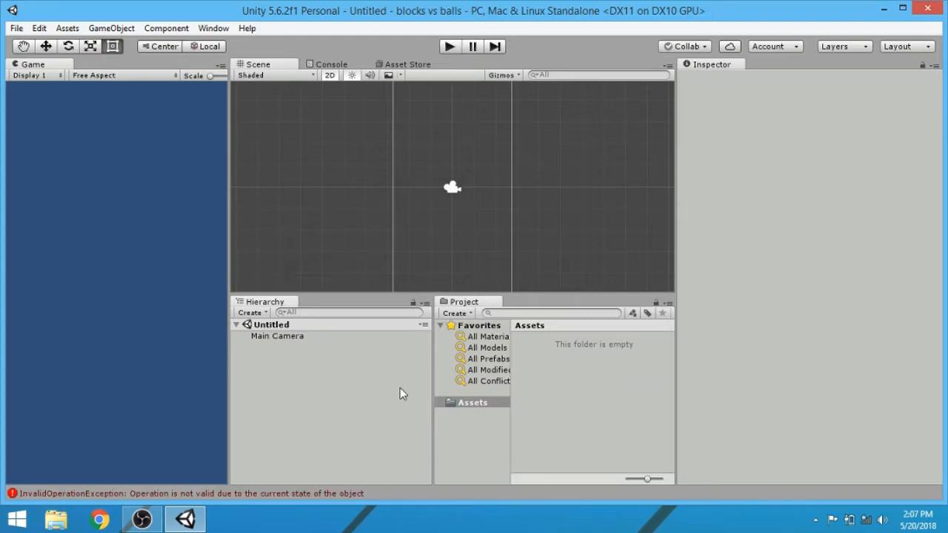
Add a 'portrait' 720x1280 fixed resolution to the Game view and make it the active aspect.
left_click(140, 75)
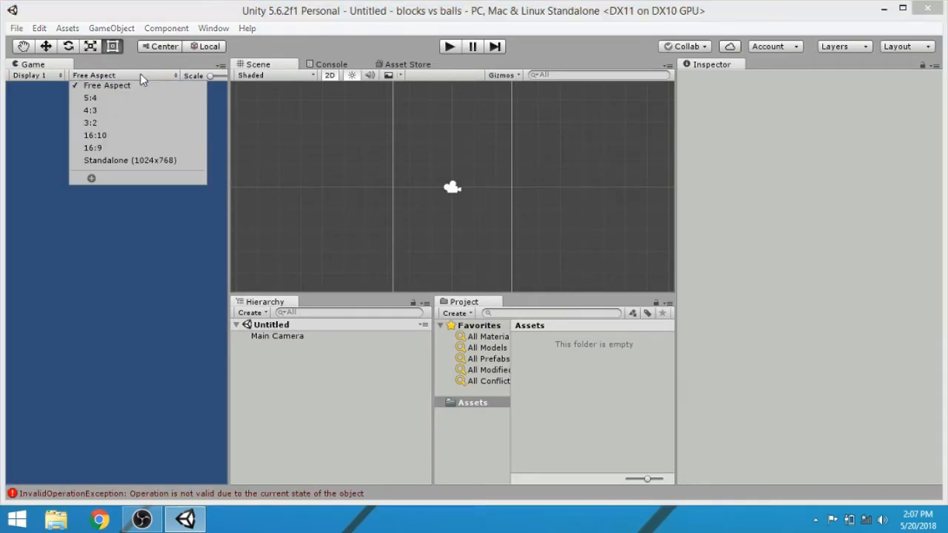
left_click(92, 179)
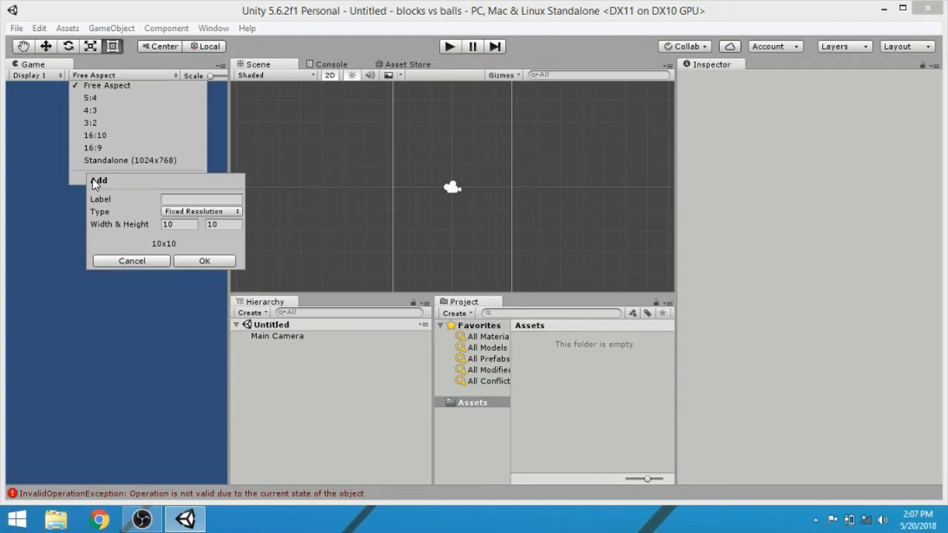
left_click(173, 200)
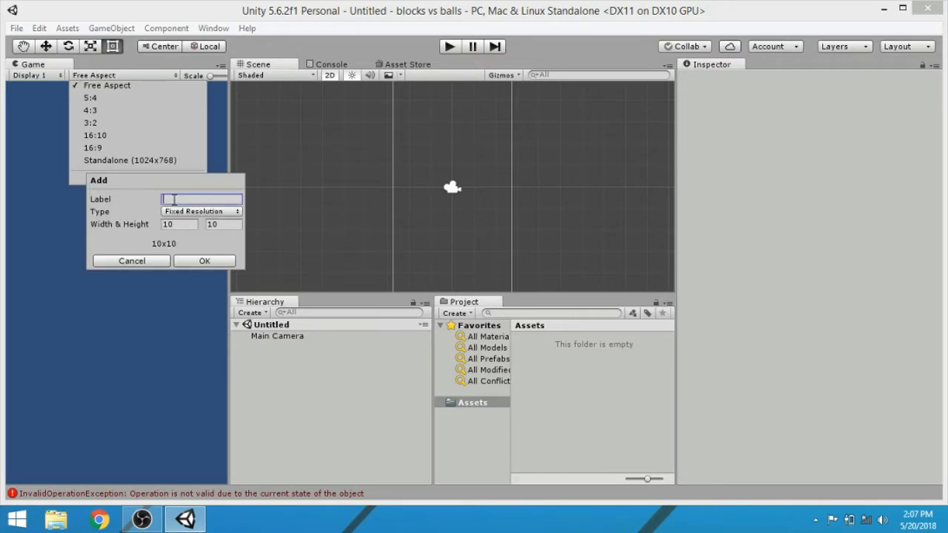
type("portrai")
type("t")
left_click(173, 225)
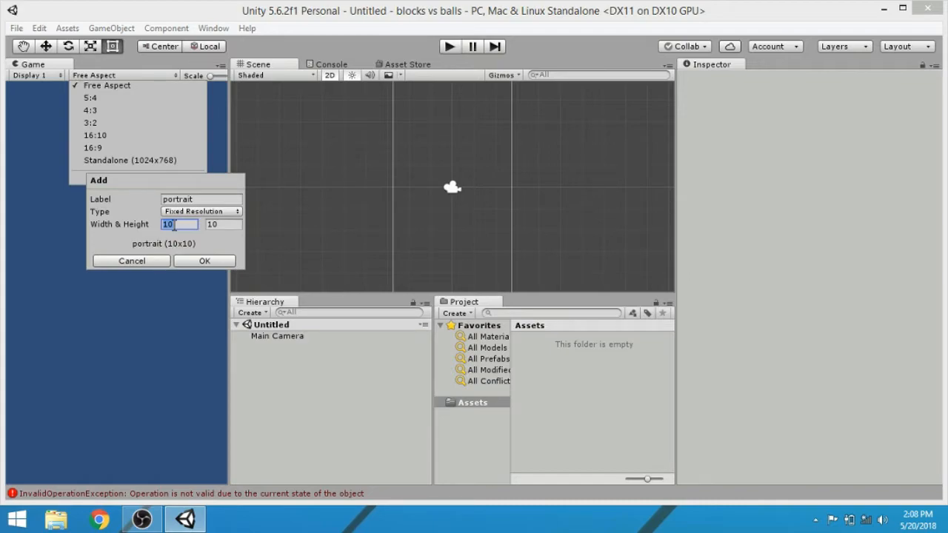
type("720")
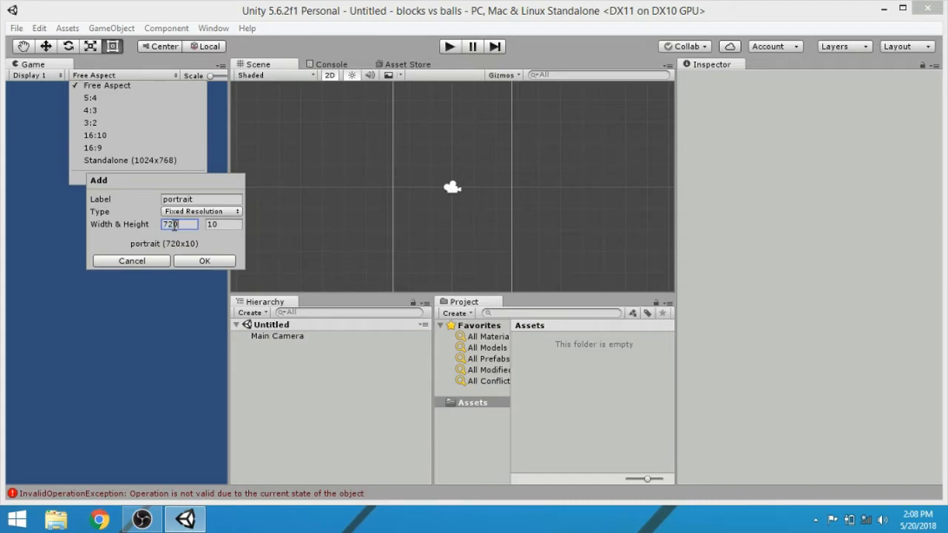
left_click(212, 224)
type("128")
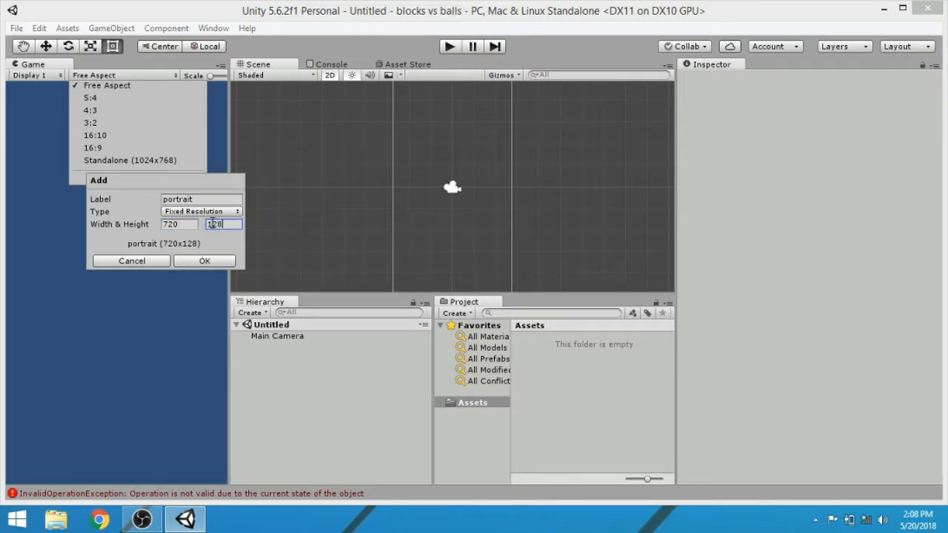
type("0")
left_click(206, 259)
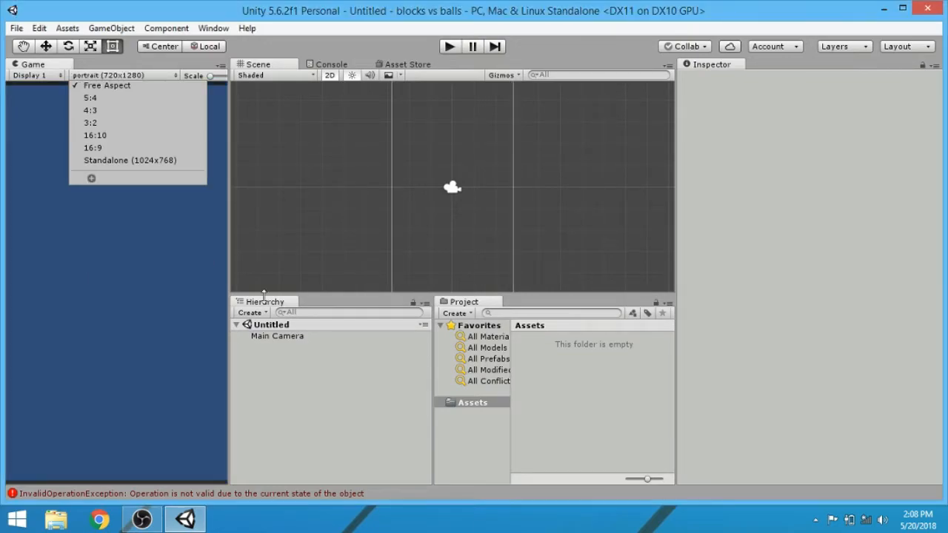
left_click(331, 364)
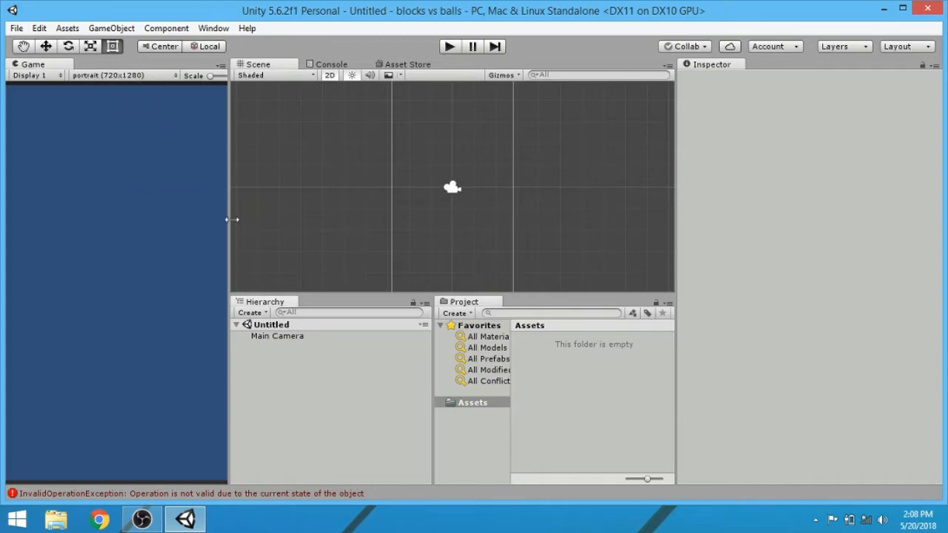
left_click_drag(229, 220, 245, 220)
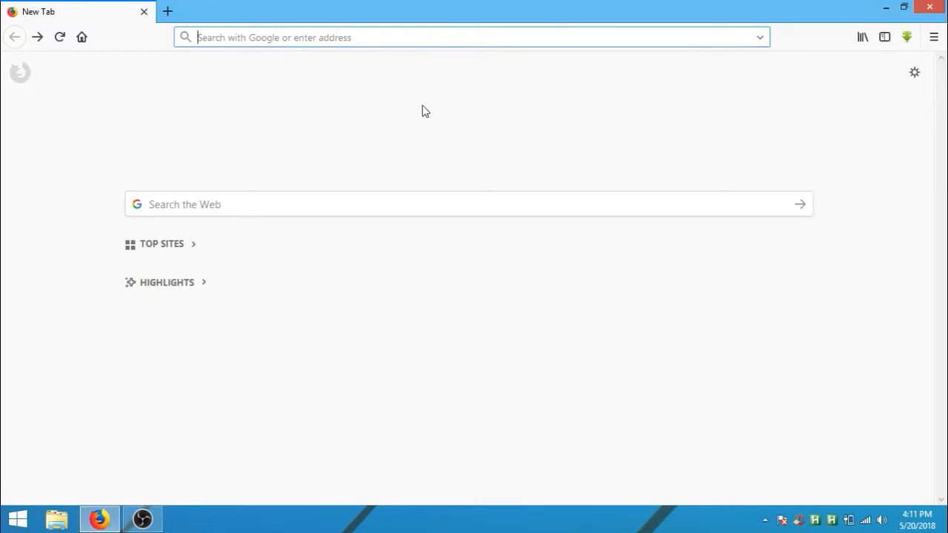
type("rednivargames.com")
Load rednivargames.com and start downloading the Blocks vs Balls asset pack.
key("Down")
key("Return")
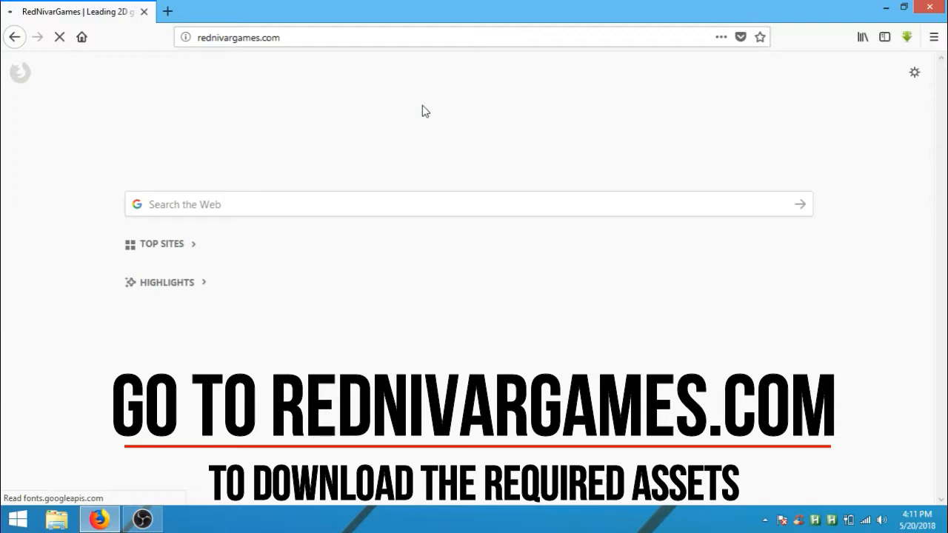
left_click_drag(947, 122, 946, 400)
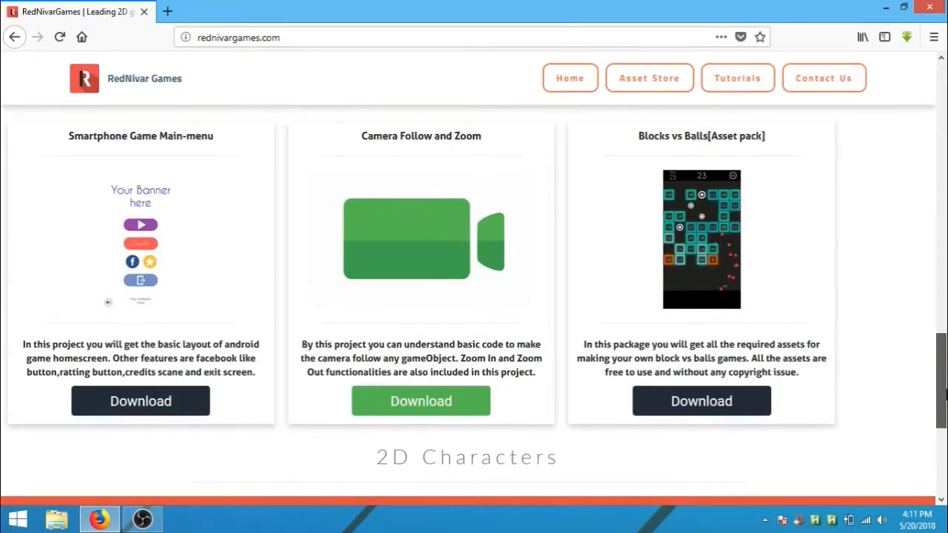
left_click_drag(946, 400, 946, 391)
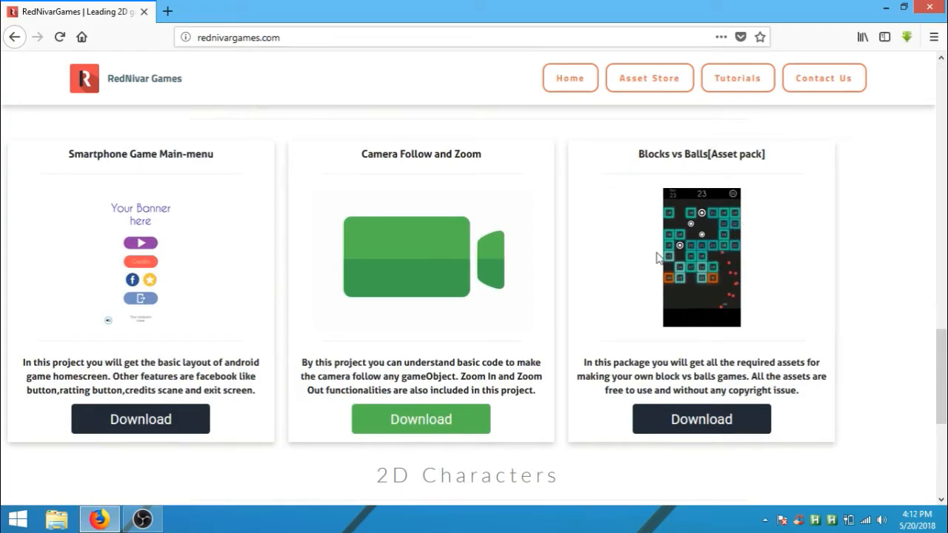
left_click(705, 437)
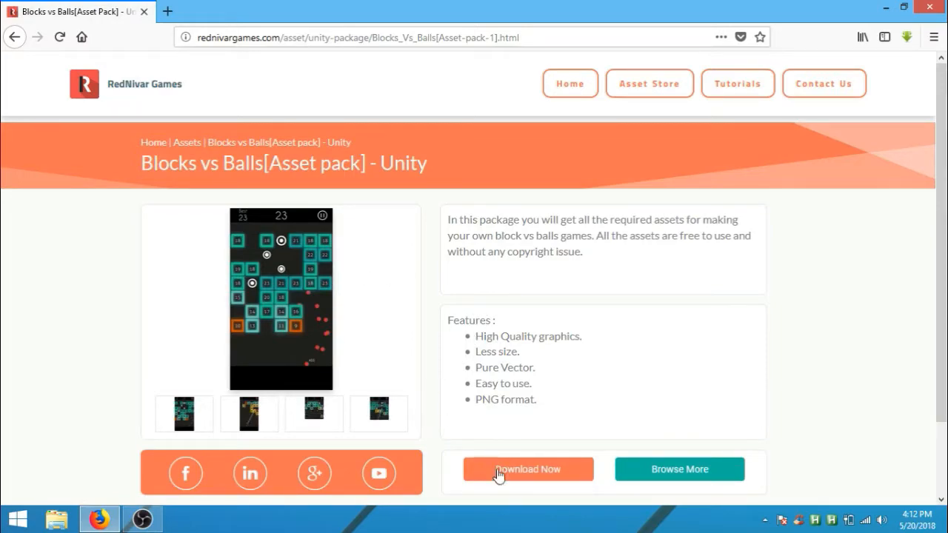
left_click(540, 472)
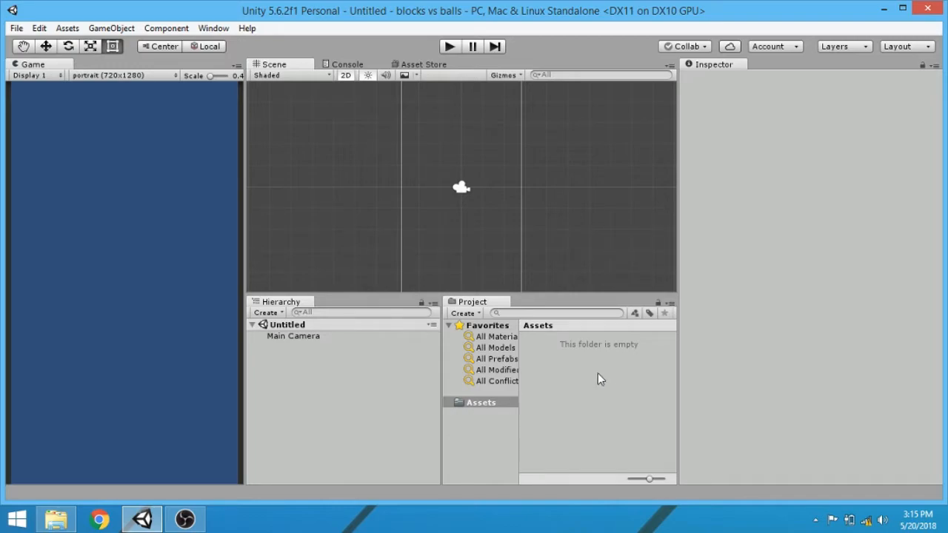
Import the Sounds and Sprites folders from the downloaded Blocks Vs. Balls[Assets] folder into the project's Assets.
left_click(49, 523)
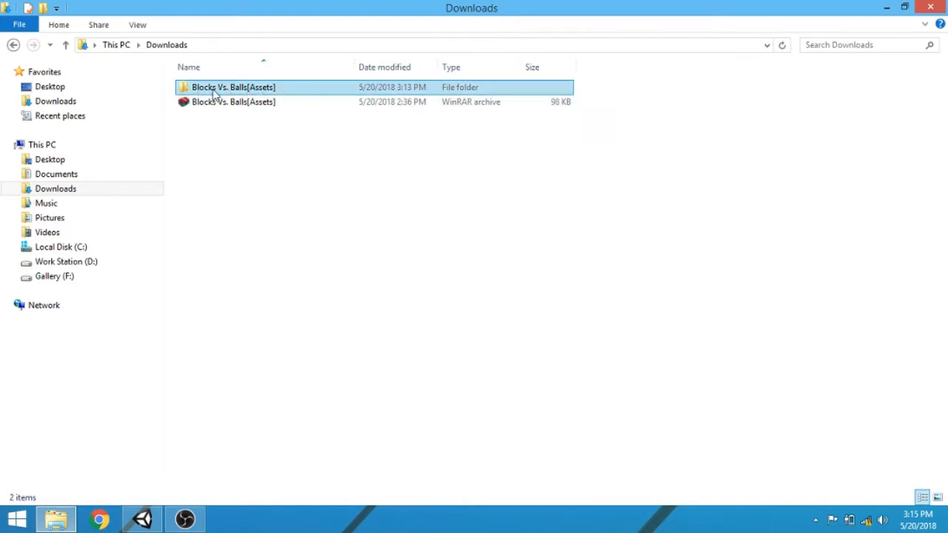
right_click(196, 90)
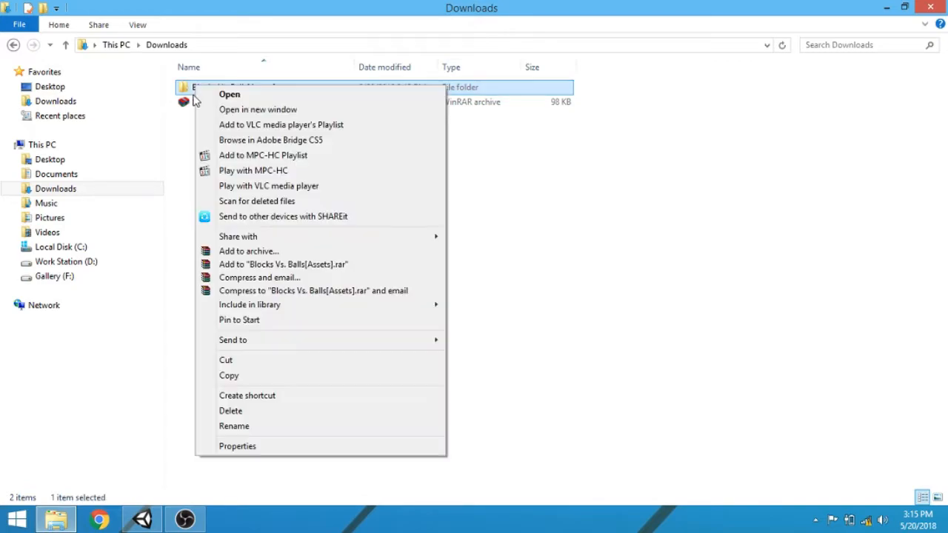
key("Escape")
double_click(194, 90)
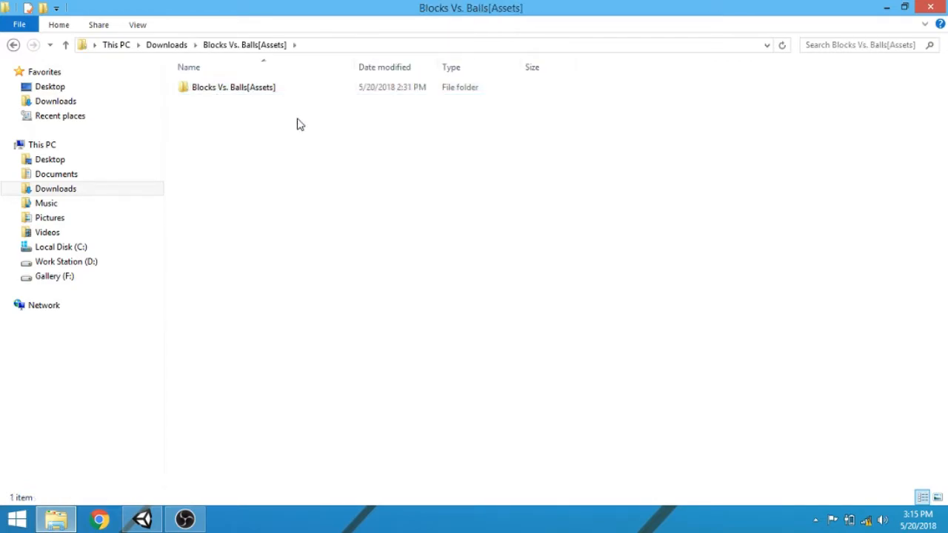
double_click(215, 90)
mouse_move(264, 130)
left_mouse_down()
mouse_move(197, 88)
mouse_move(146, 528)
left_mouse_up()
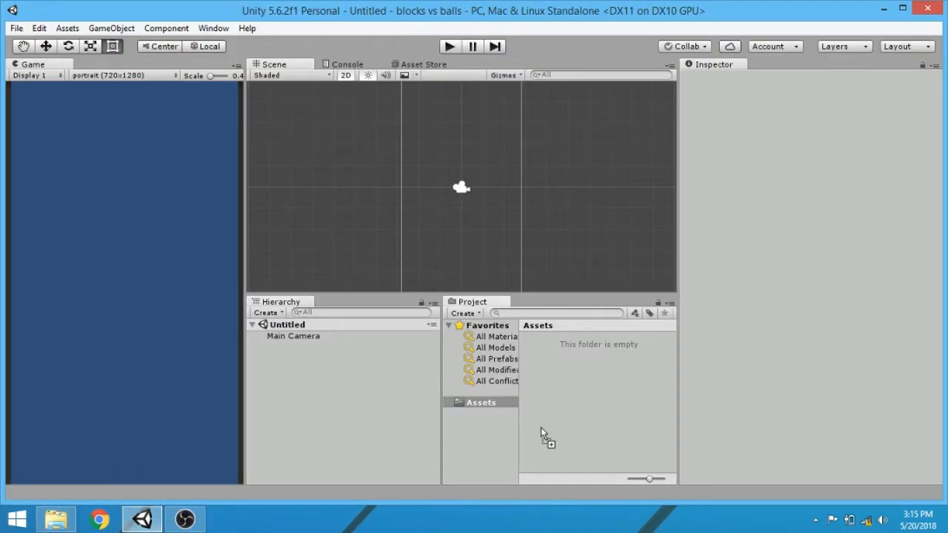
left_click_drag(146, 527, 574, 411)
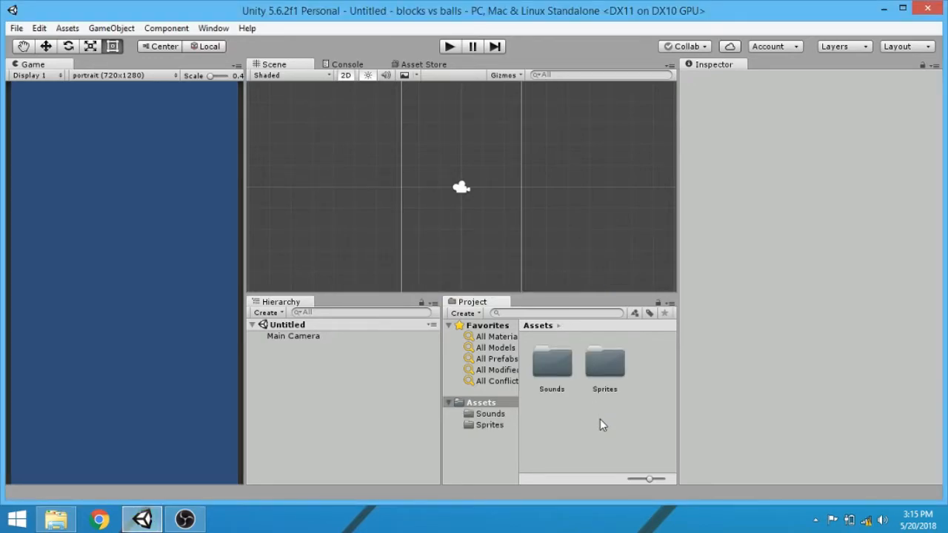
Set the Main Camera's background colour to dark grey (#272727) and select the Sprites folder.
left_click(306, 334)
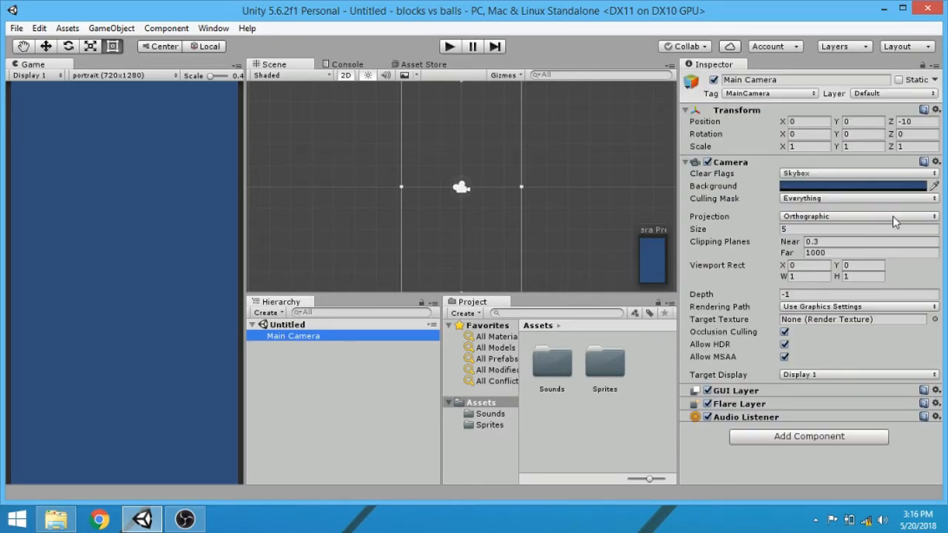
left_click(922, 187)
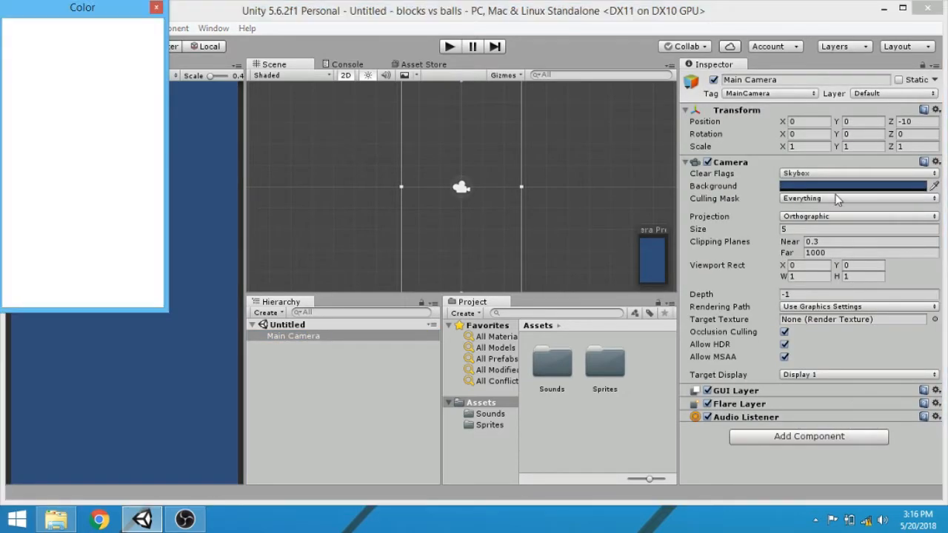
mouse_move(48, 129)
left_mouse_down()
mouse_move(22, 146)
mouse_move(27, 136)
mouse_move(26, 155)
left_mouse_up()
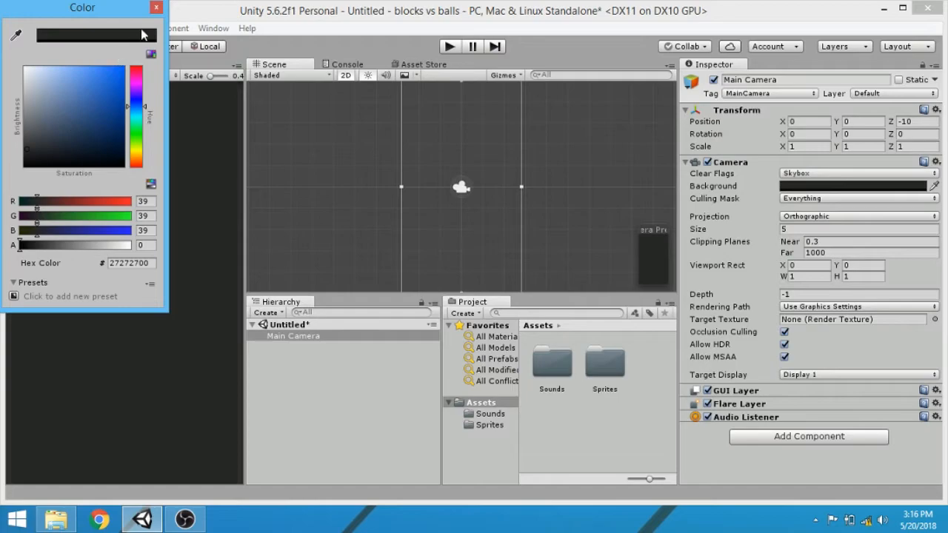
left_click(155, 9)
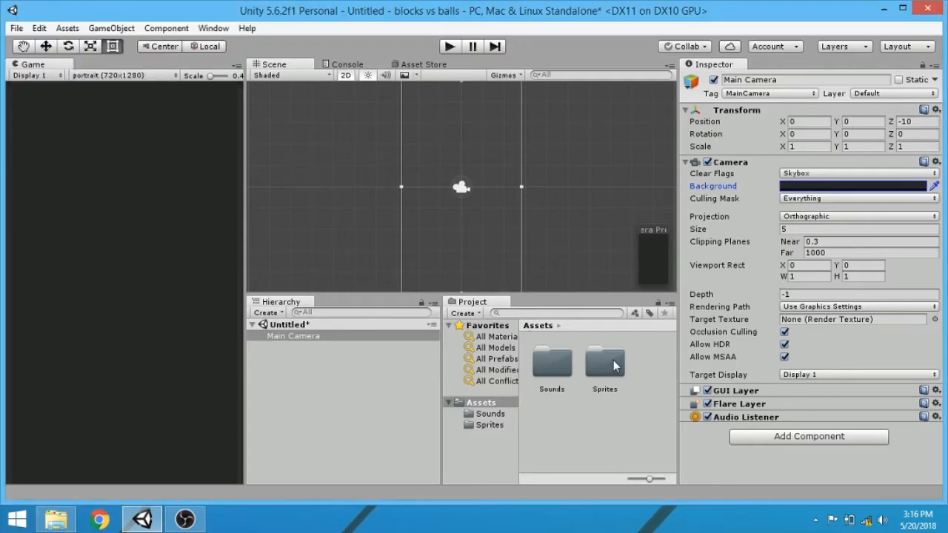
left_click(604, 357)
left_click(347, 401)
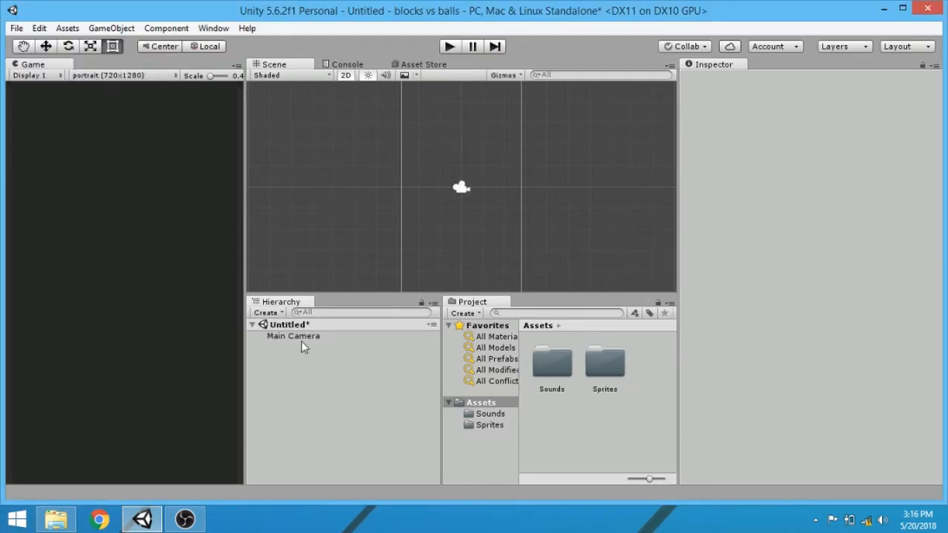
Add the WhiteBox sprite to the scene, stretch it wide and move it to the camera frame's bottom edge.
double_click(615, 378)
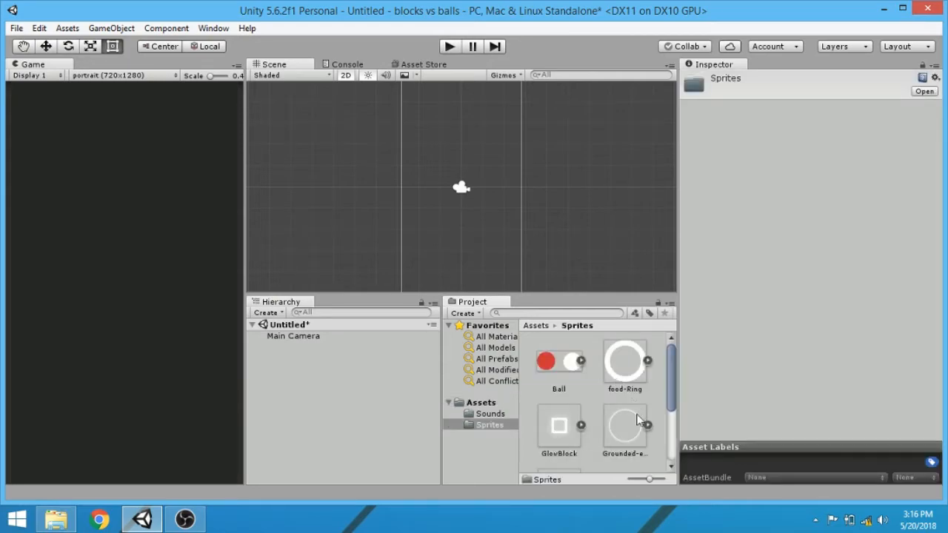
mouse_move(672, 393)
left_mouse_down()
mouse_move(672, 437)
mouse_move(673, 392)
left_mouse_up()
left_click_drag(672, 375, 663, 448)
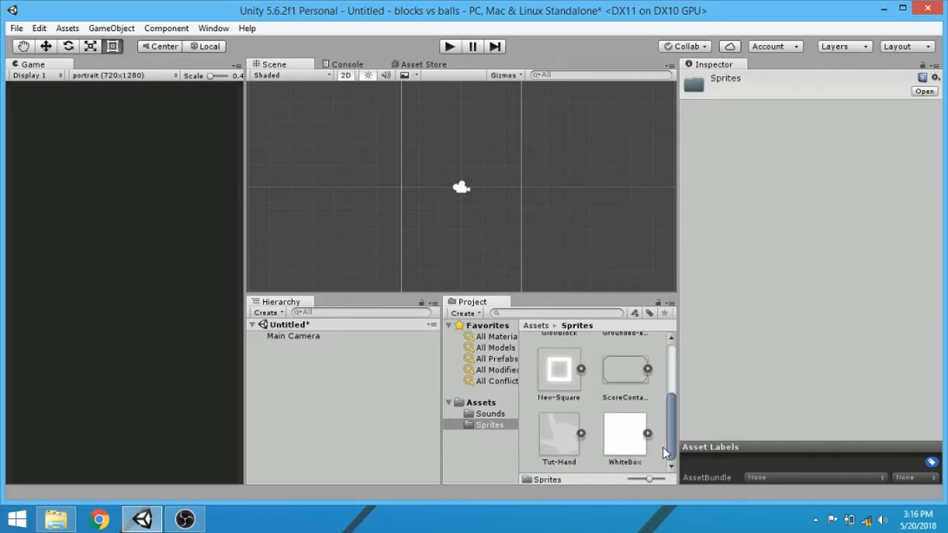
left_click_drag(626, 435, 278, 397)
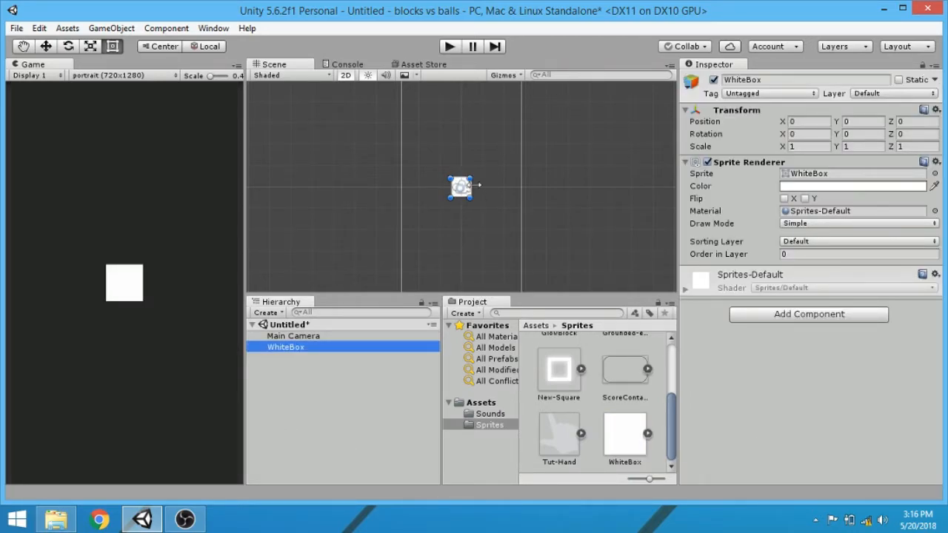
mouse_move(475, 186)
left_mouse_down()
mouse_move(577, 185)
mouse_move(568, 189)
left_mouse_up()
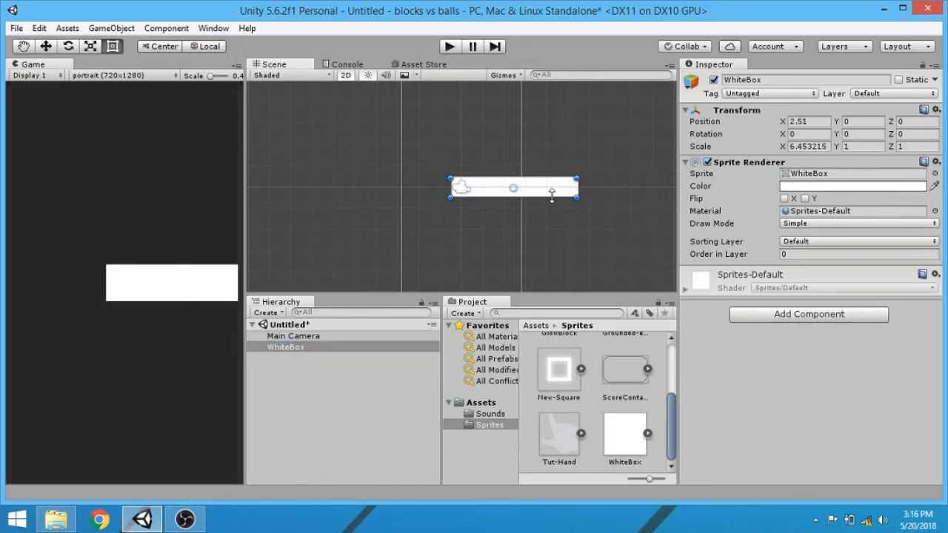
mouse_move(551, 198)
left_mouse_down()
mouse_move(491, 271)
mouse_move(508, 272)
left_mouse_up()
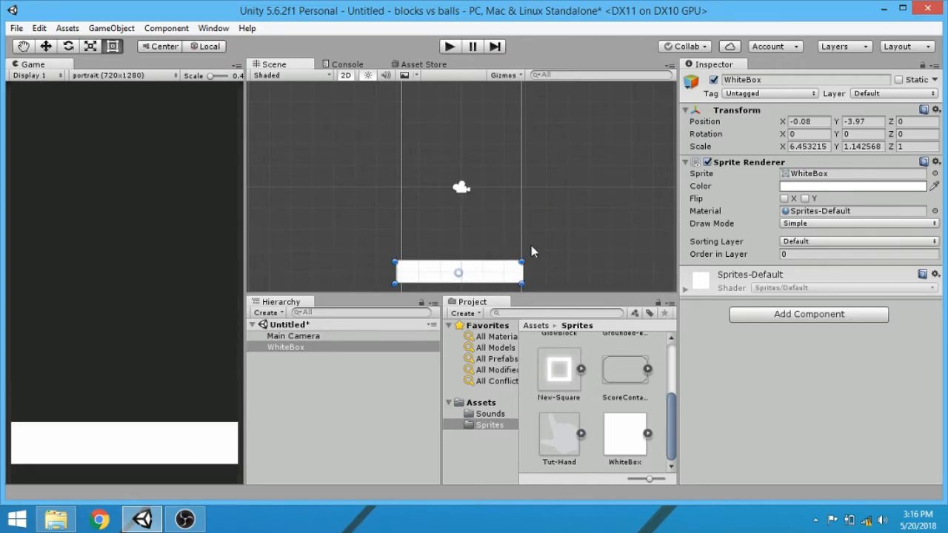
middle_click_drag(540, 285, 542, 233)
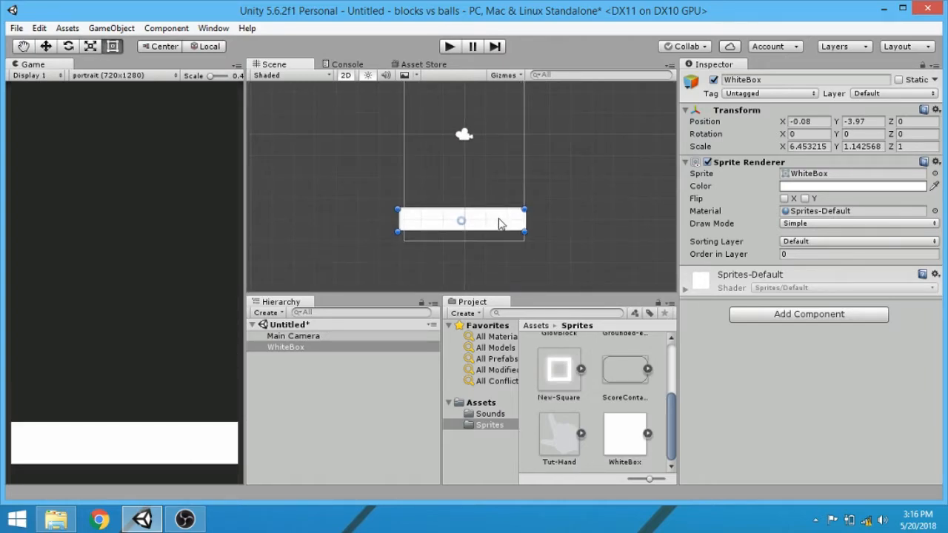
left_click_drag(499, 223, 501, 234)
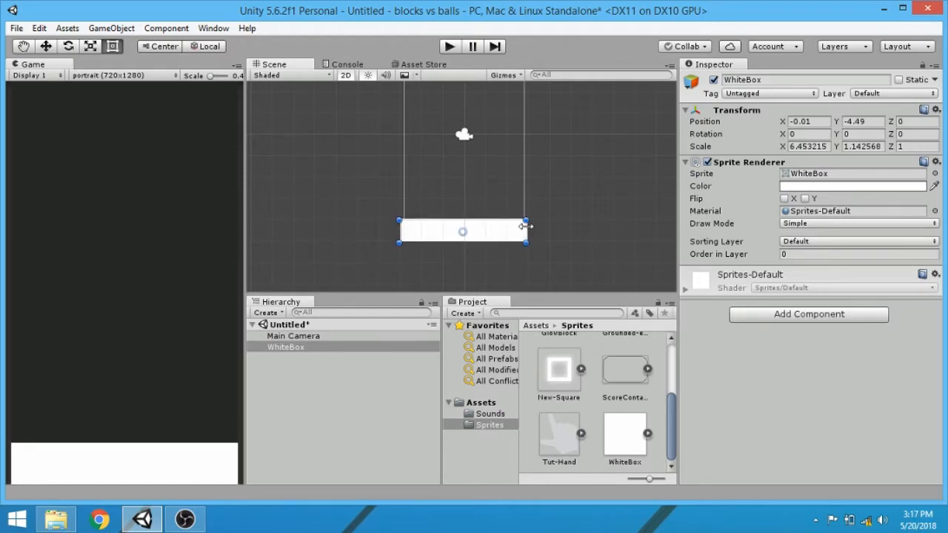
Fine-tune the white bar's width and left edge, then select it in the Hierarchy.
left_click_drag(525, 226, 524, 227)
left_click(549, 241)
left_click(398, 235)
left_click_drag(400, 230, 402, 230)
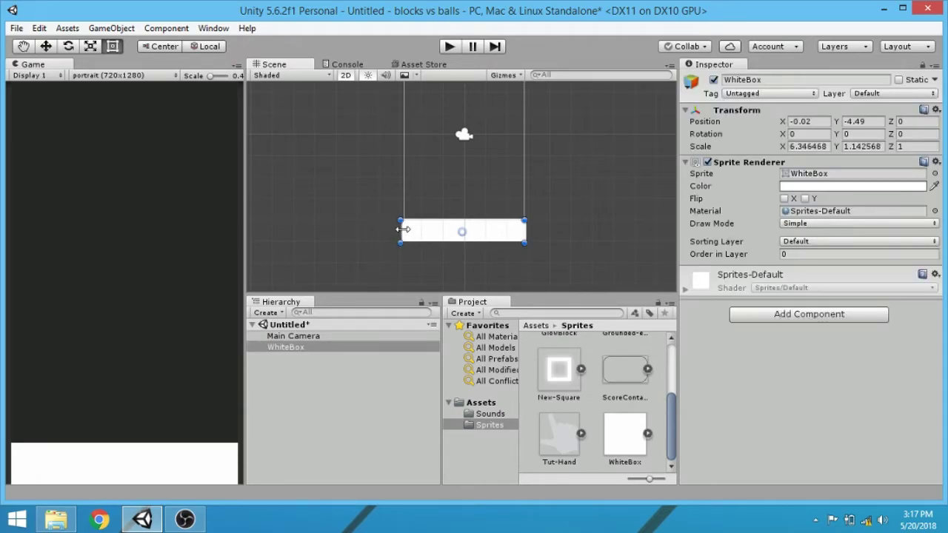
left_click(457, 246)
left_click(486, 236)
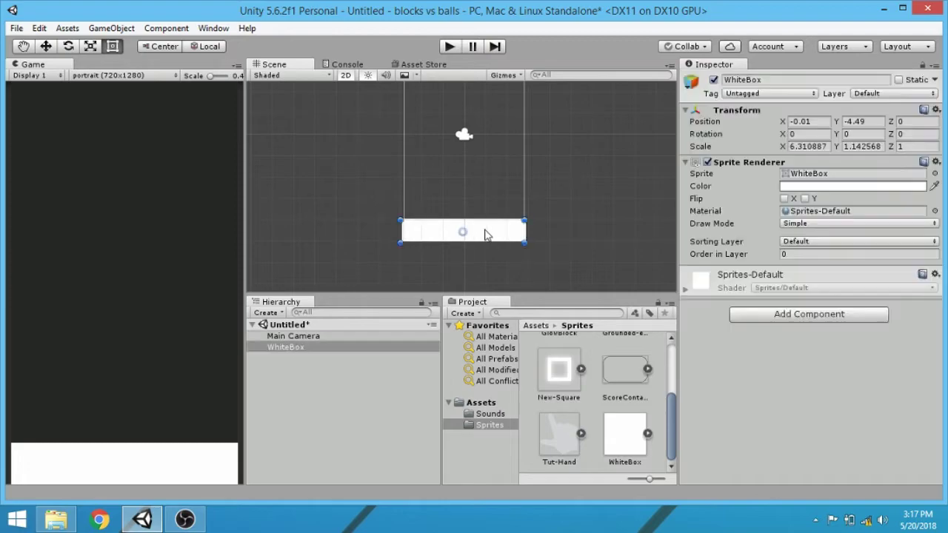
left_click(341, 367)
Rename WhiteBox to 'ground' and add a Box Collider 2D component to it.
left_click(304, 349)
left_click(306, 352)
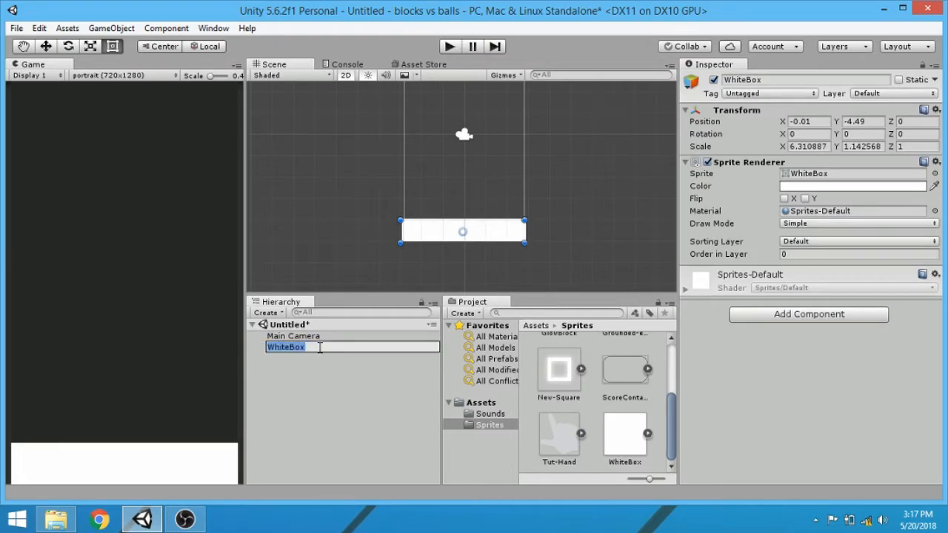
type("G")
type("ound")
key("Return")
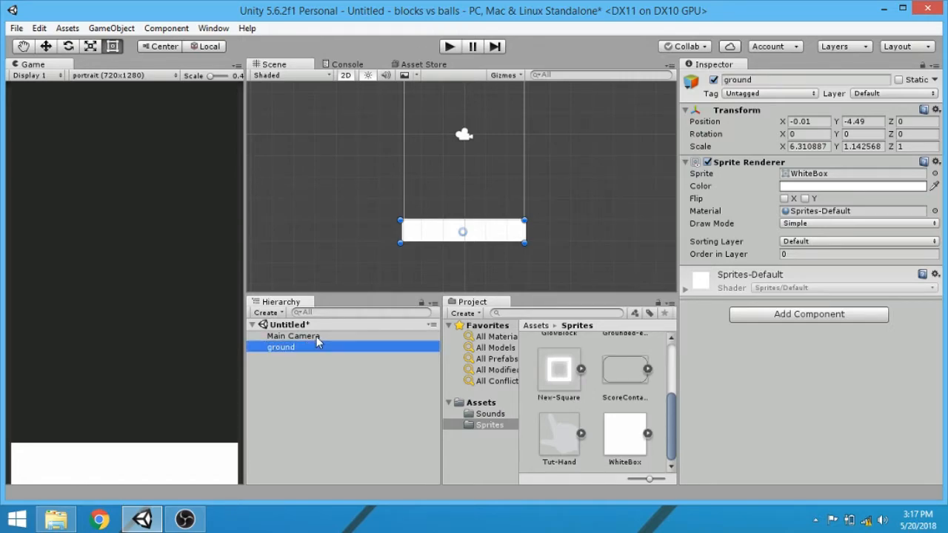
left_click(774, 318)
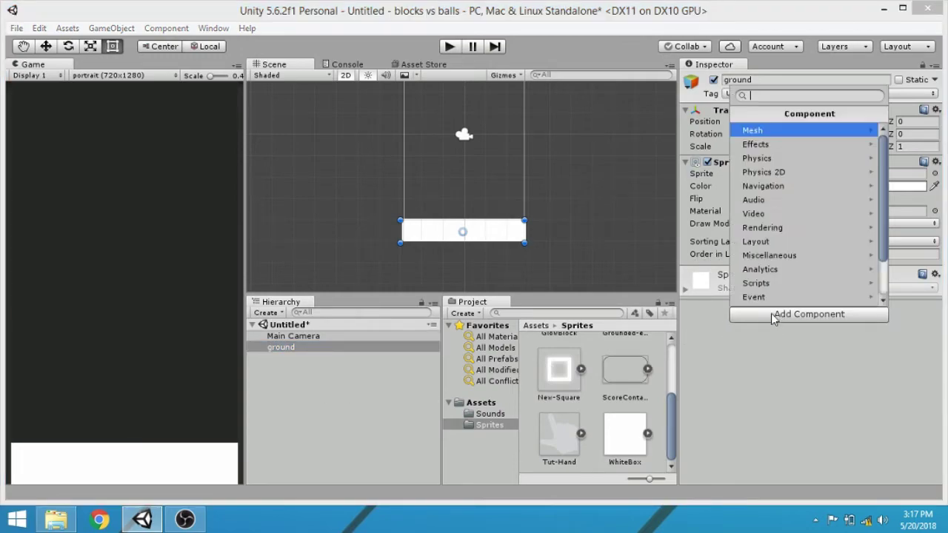
left_click(800, 172)
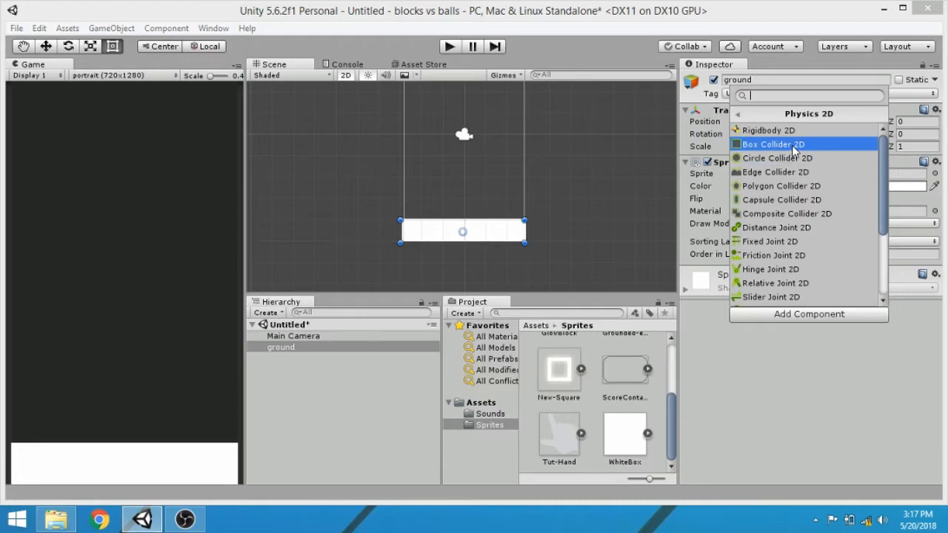
left_click(794, 147)
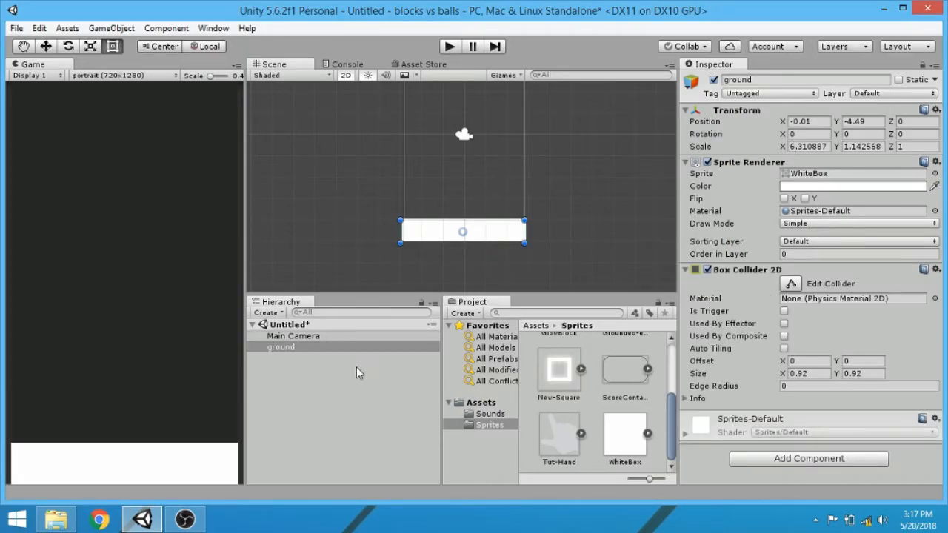
Set the ground sprite's colour to near-pure black in the colour picker.
left_click(905, 187)
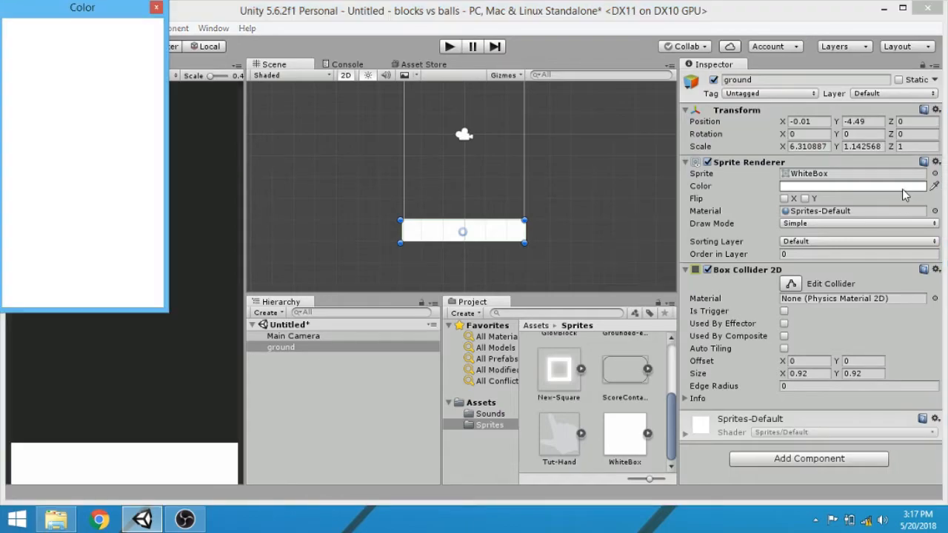
left_click_drag(30, 142, 34, 154)
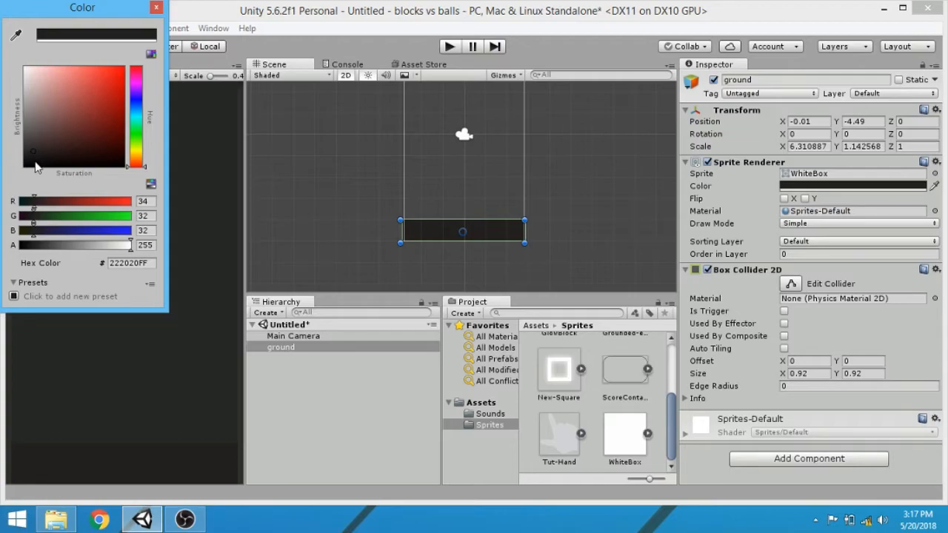
left_click_drag(35, 167, 28, 170)
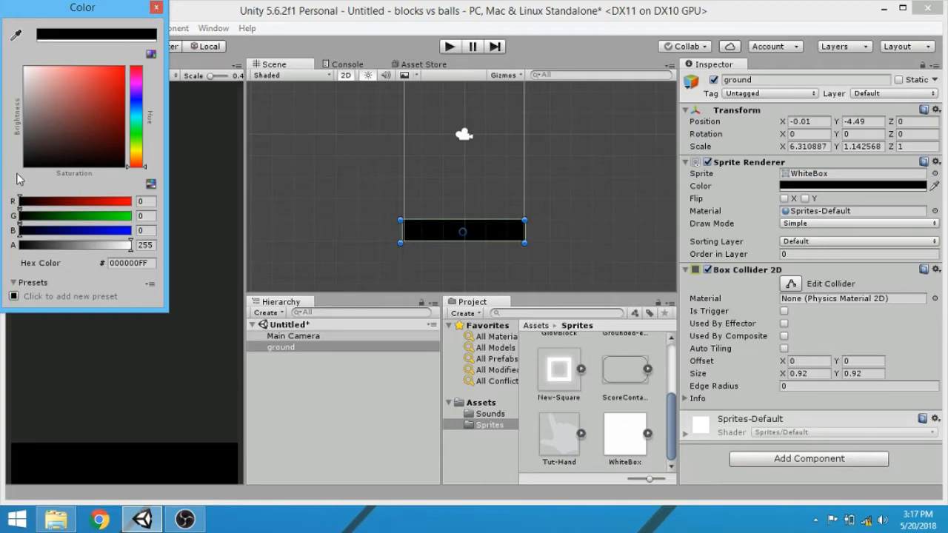
left_click(156, 7)
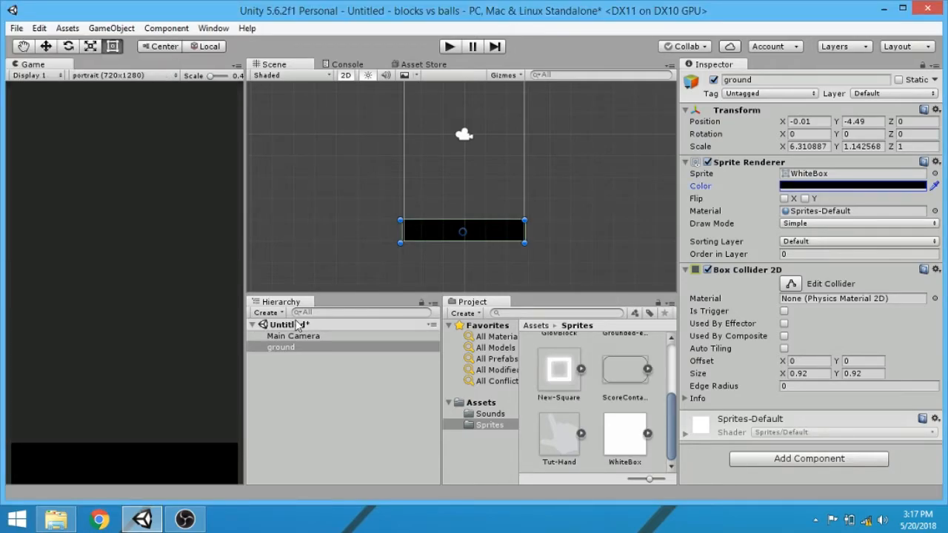
Widen the ground bar by its right edge and select the ground object.
mouse_move(526, 234)
left_mouse_down()
mouse_move(538, 226)
mouse_move(524, 222)
left_mouse_up()
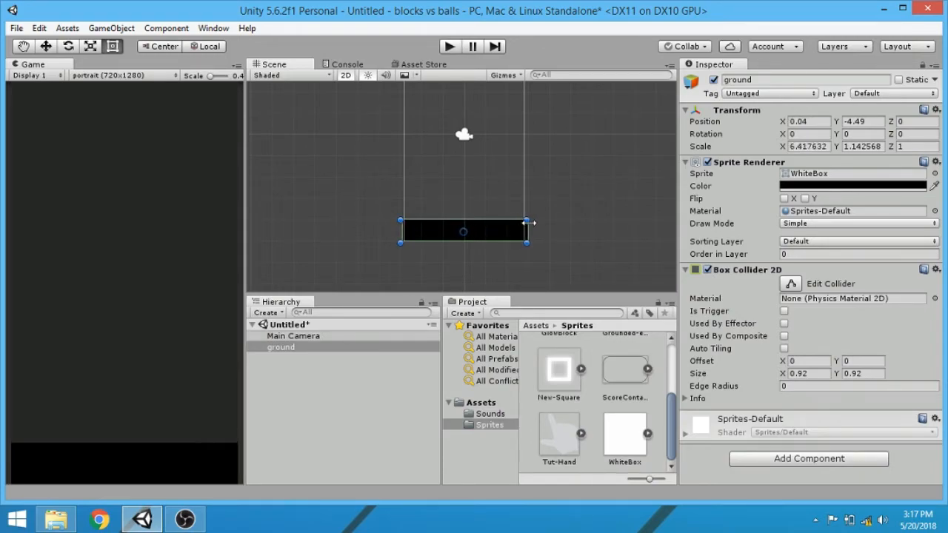
left_click_drag(525, 221, 528, 222)
mouse_move(246, 229)
left_mouse_down()
mouse_move(220, 222)
mouse_move(231, 228)
left_mouse_up()
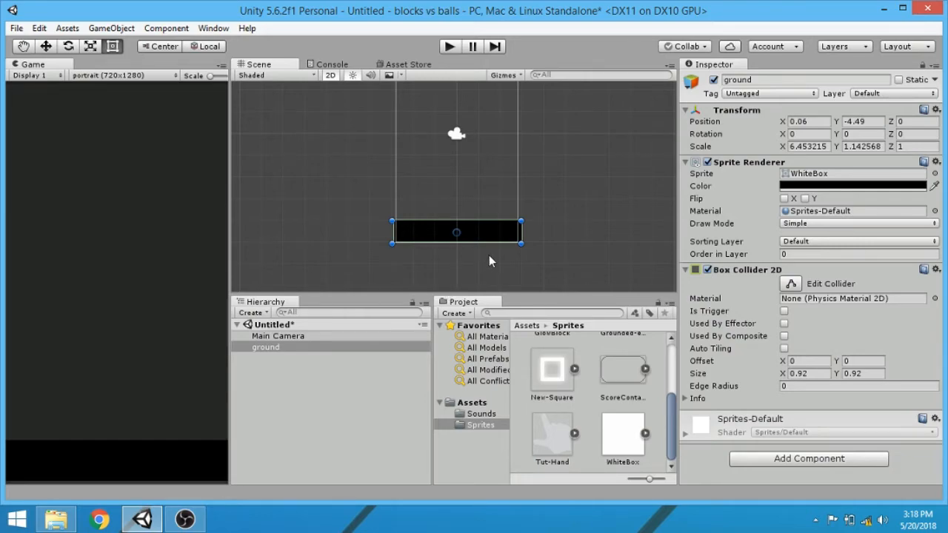
left_click(278, 346)
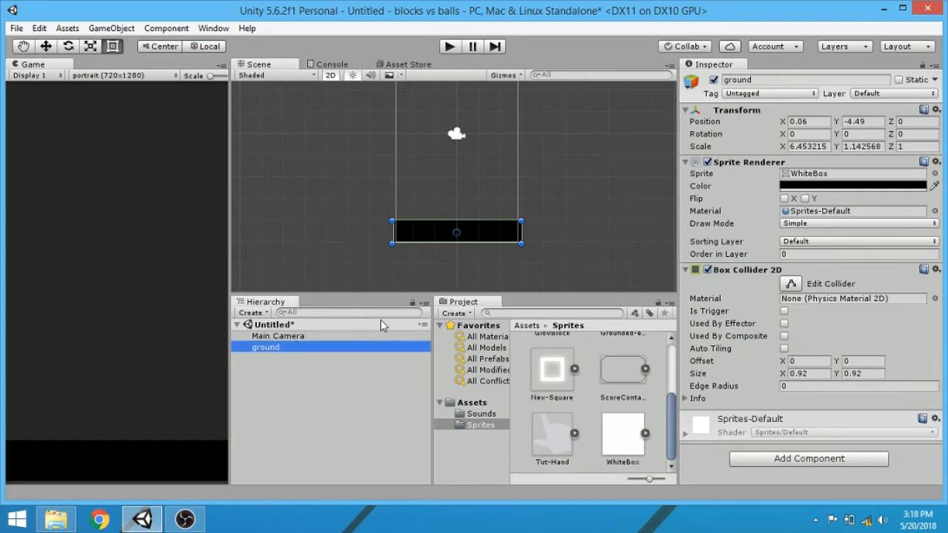
Duplicate the ground object and rename the copy to Scoreboard.
right_click(277, 354)
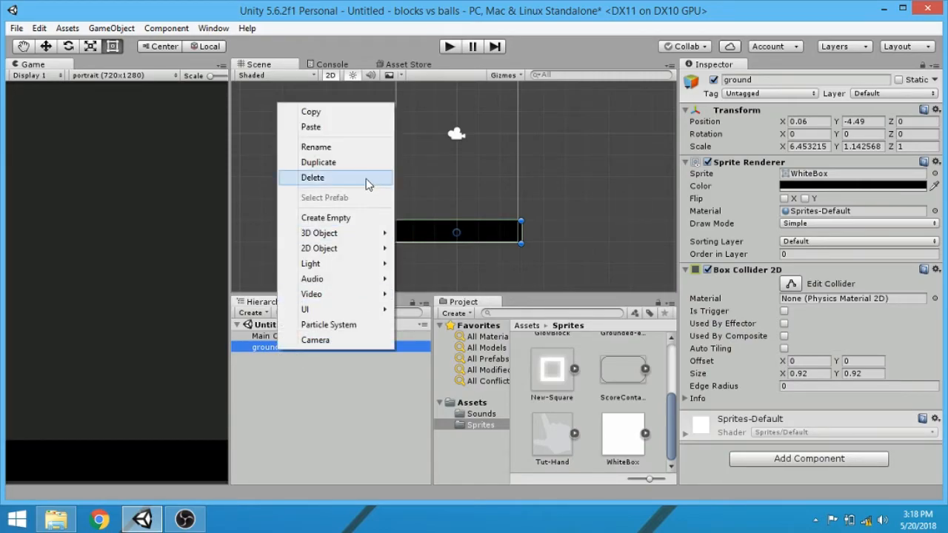
left_click(353, 163)
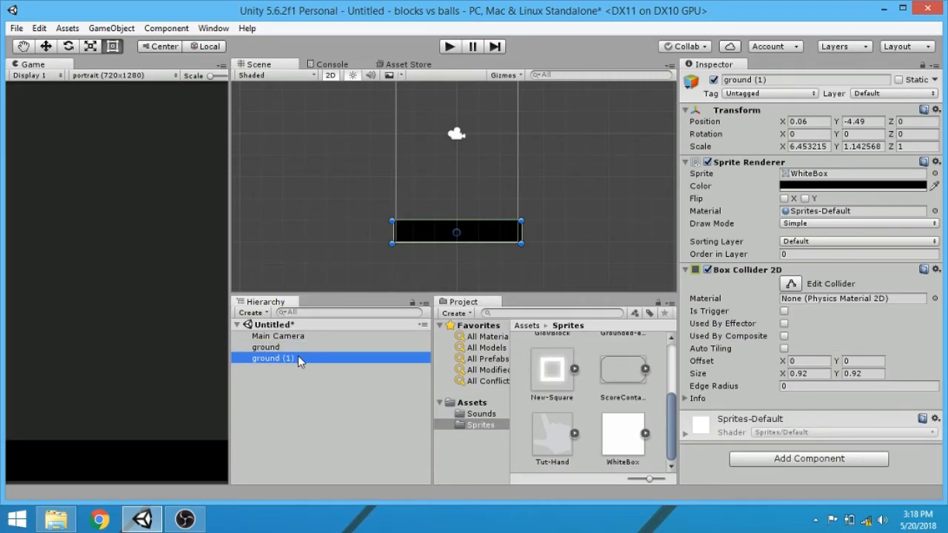
left_click(297, 356)
key("BackSpace")
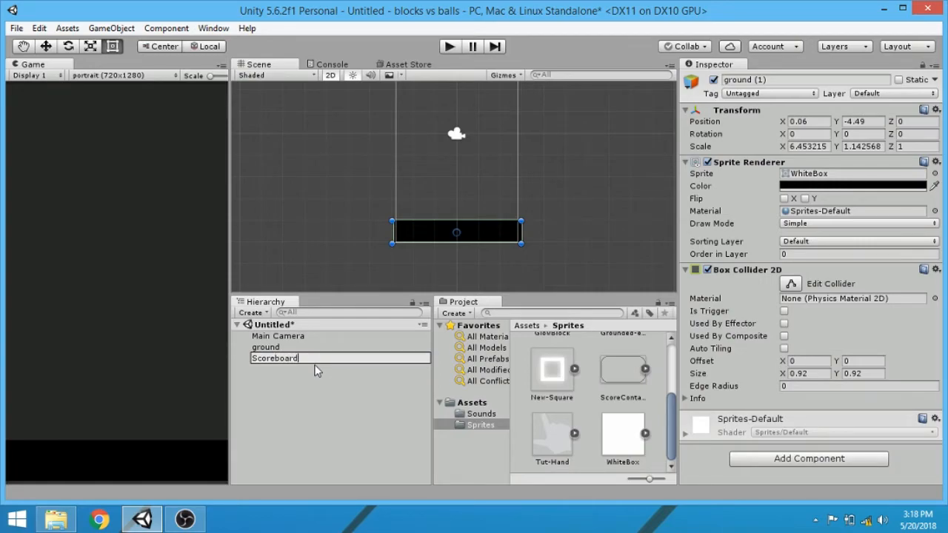
key("Return")
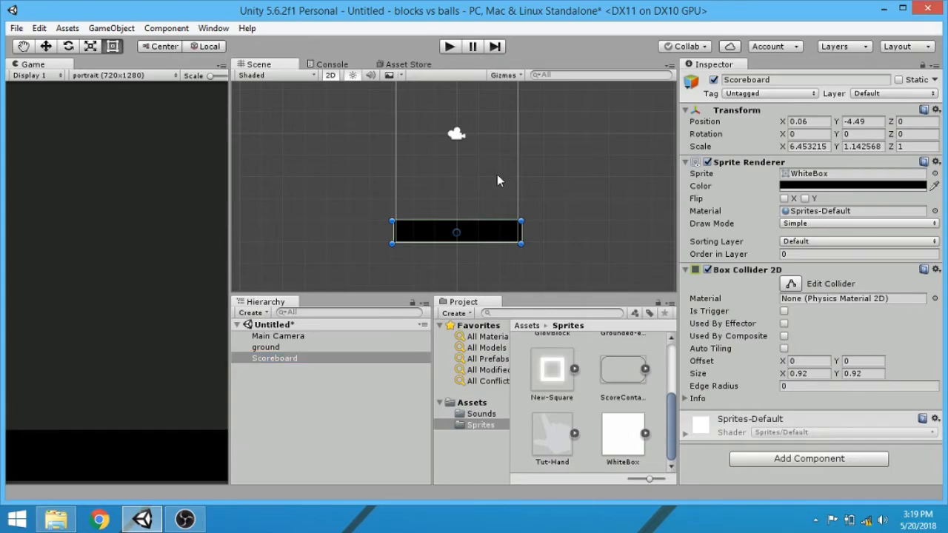
Move the Scoreboard bar up to span the top edge of the camera frame.
left_click_drag(494, 233, 498, 189)
left_click_drag(493, 127, 491, 106)
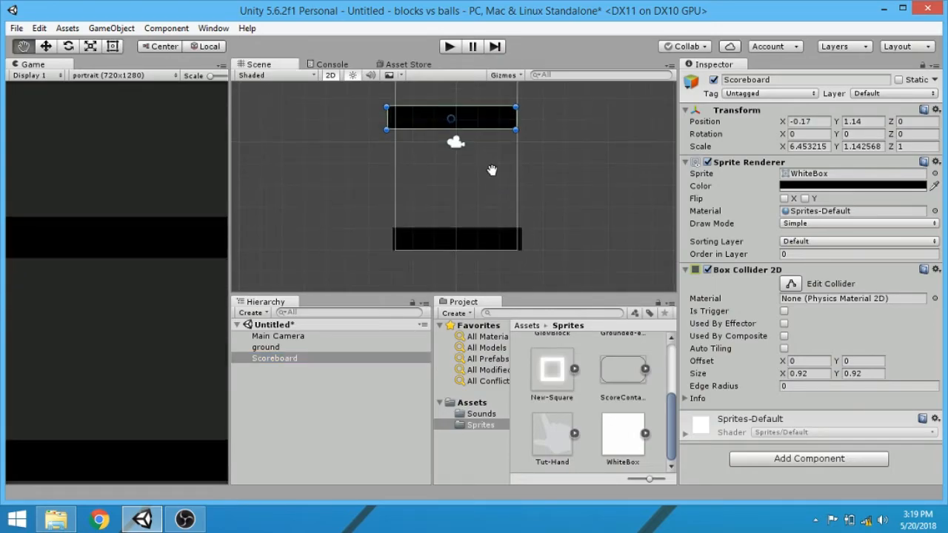
middle_click_drag(491, 170, 485, 238)
key("t")
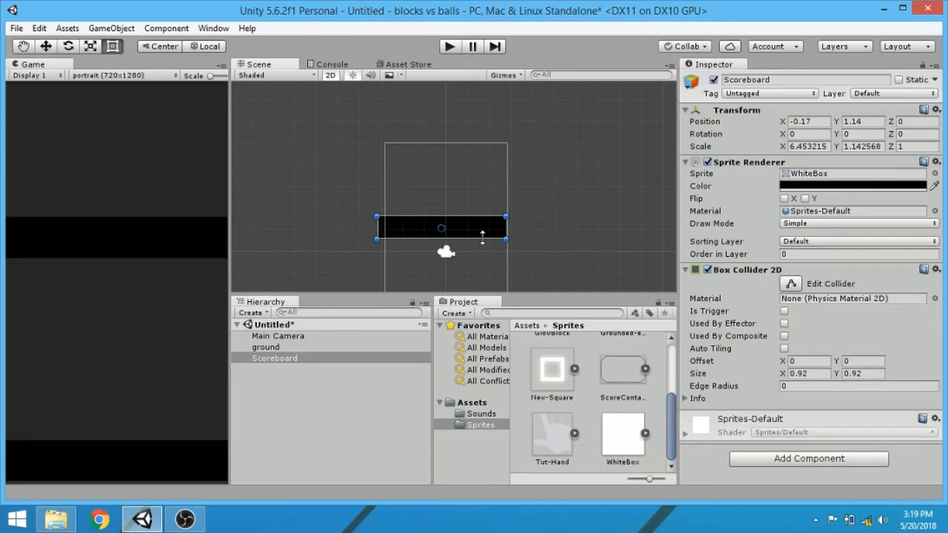
left_click_drag(484, 216, 487, 156)
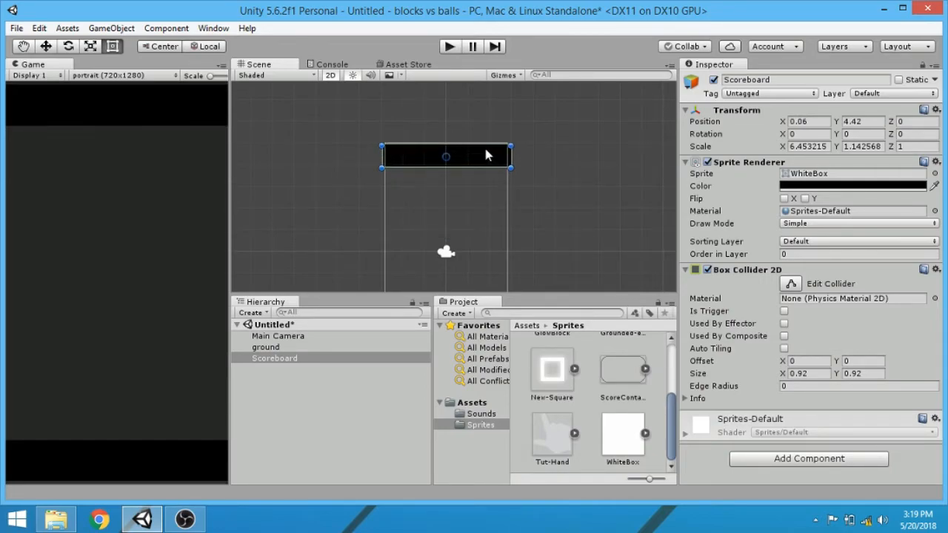
left_click_drag(487, 156, 486, 153)
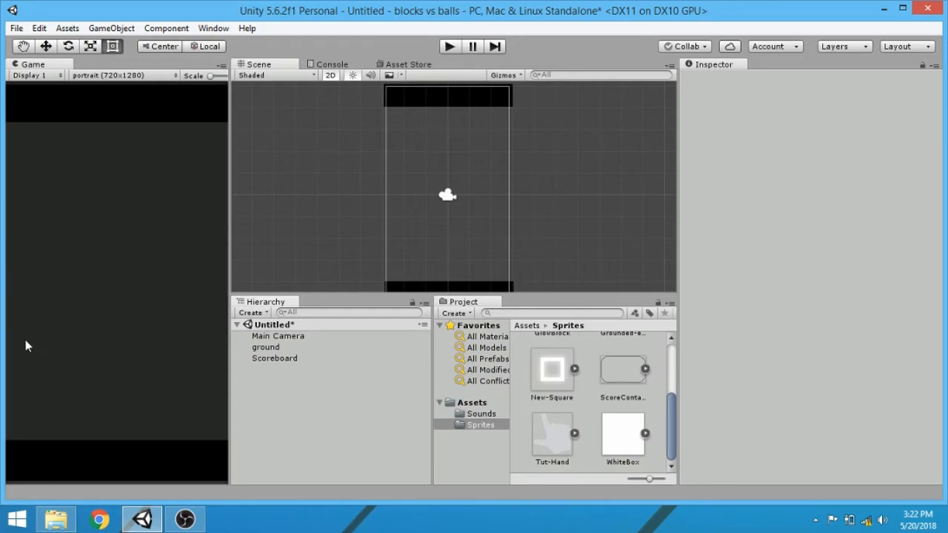
right_click(282, 377)
Create an empty object named RightWall and add a Box Collider 2D to it.
left_click(354, 245)
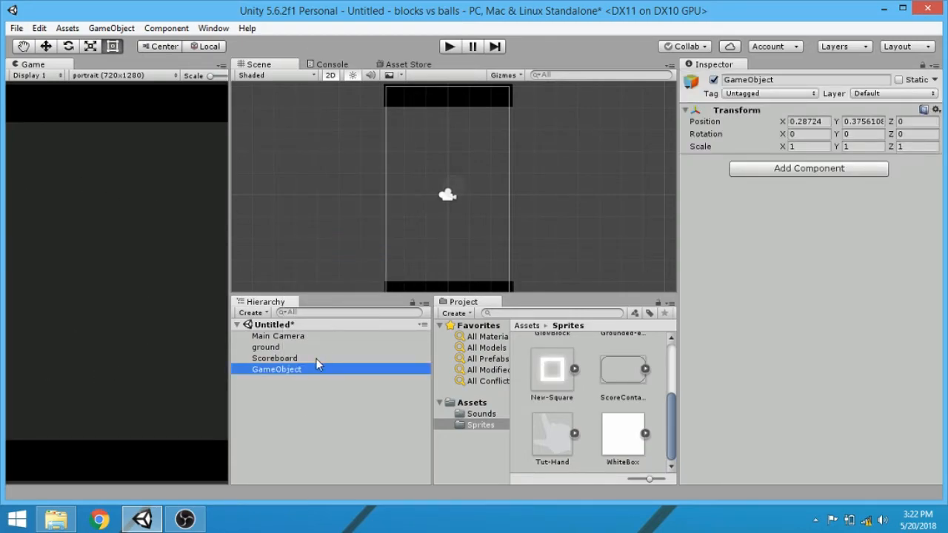
left_click(309, 372)
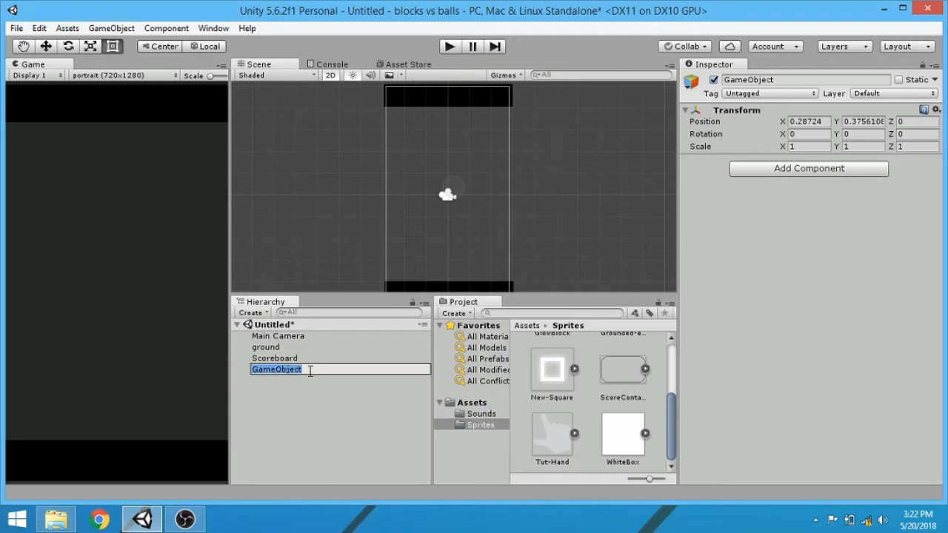
type("RightWa")
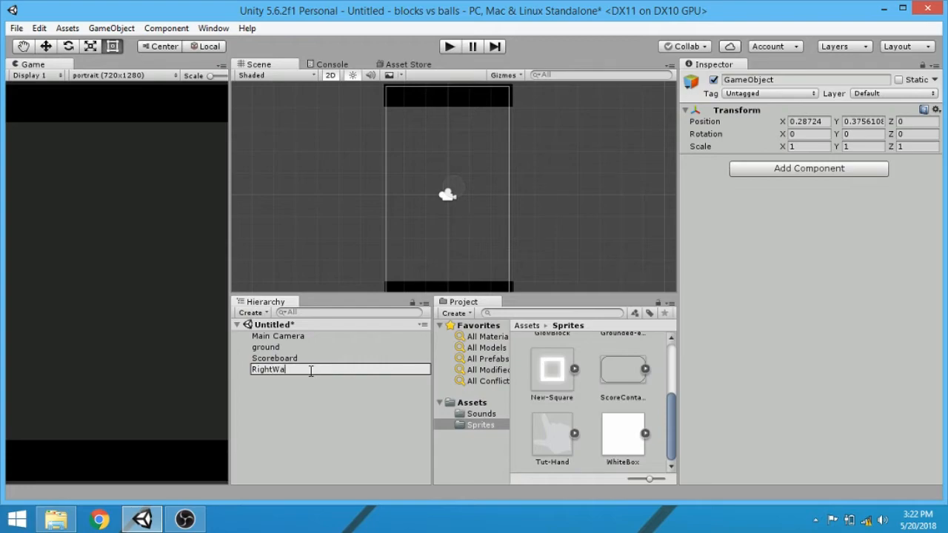
type("ll")
key("Return")
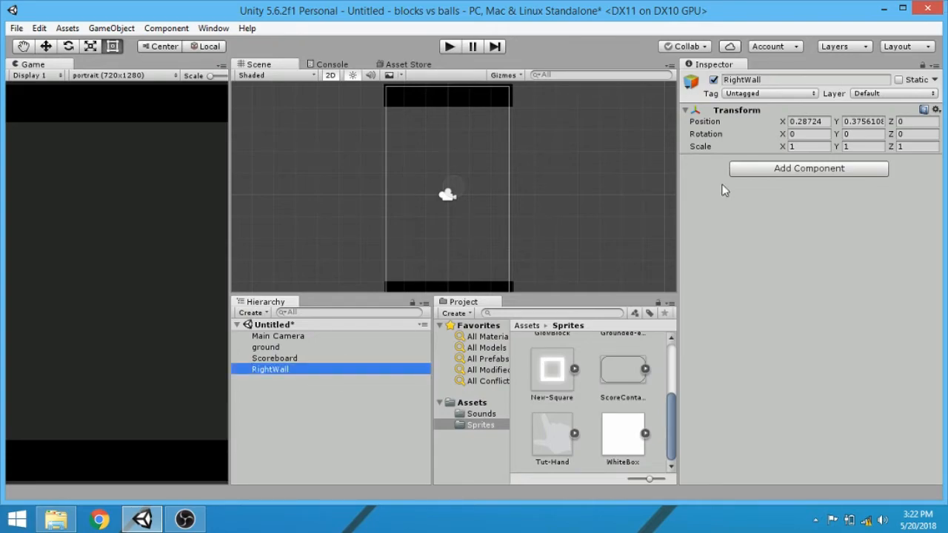
left_click(772, 171)
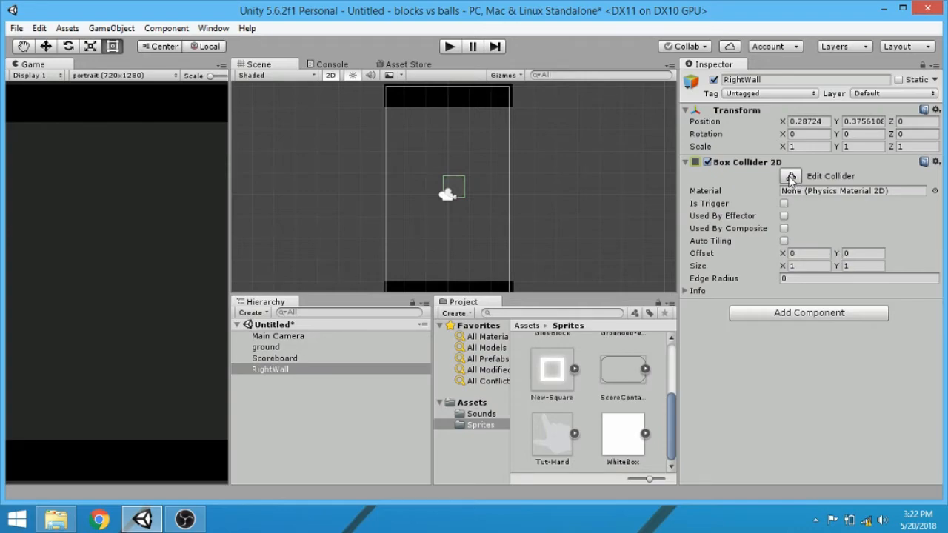
Stretch the RightWall collider from the ground up to the frame's top.
left_click(791, 176)
left_click_drag(454, 196, 454, 290)
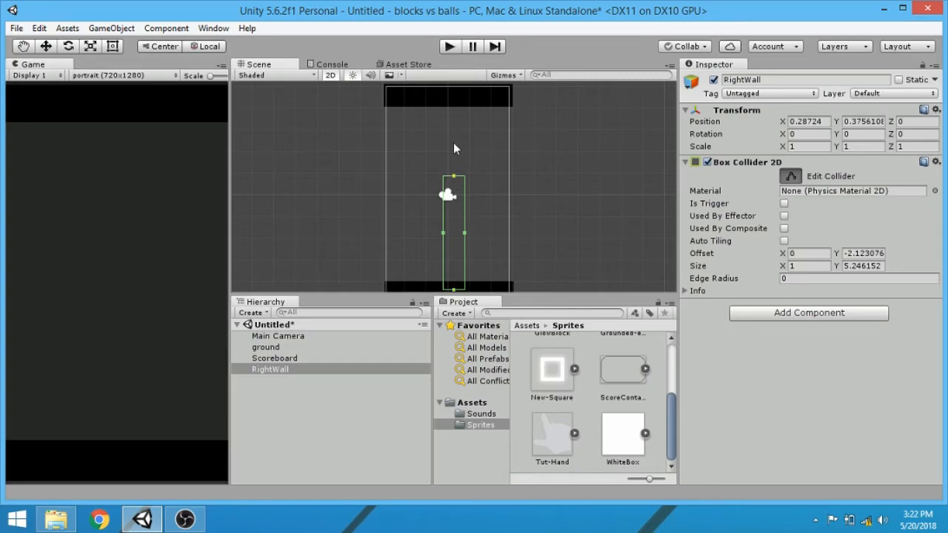
left_click_drag(454, 176, 449, 97)
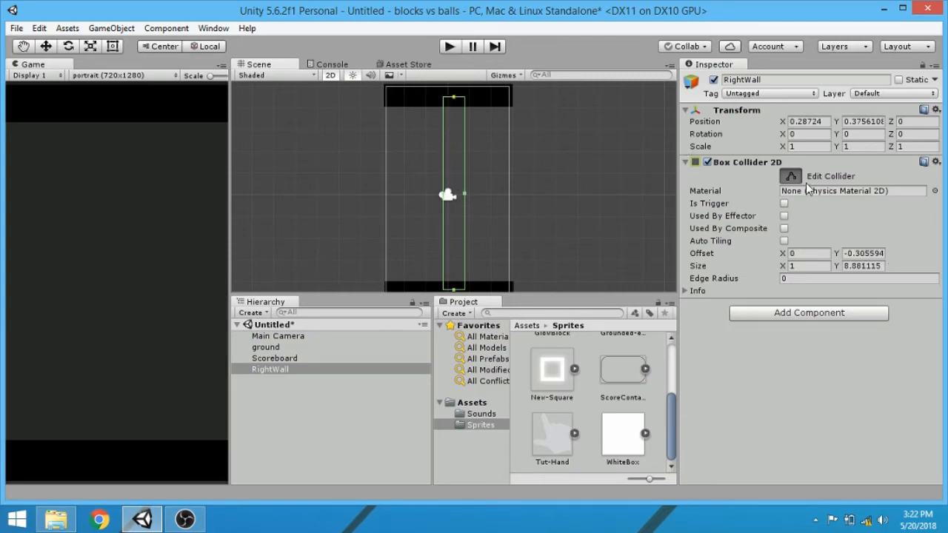
left_click(791, 177)
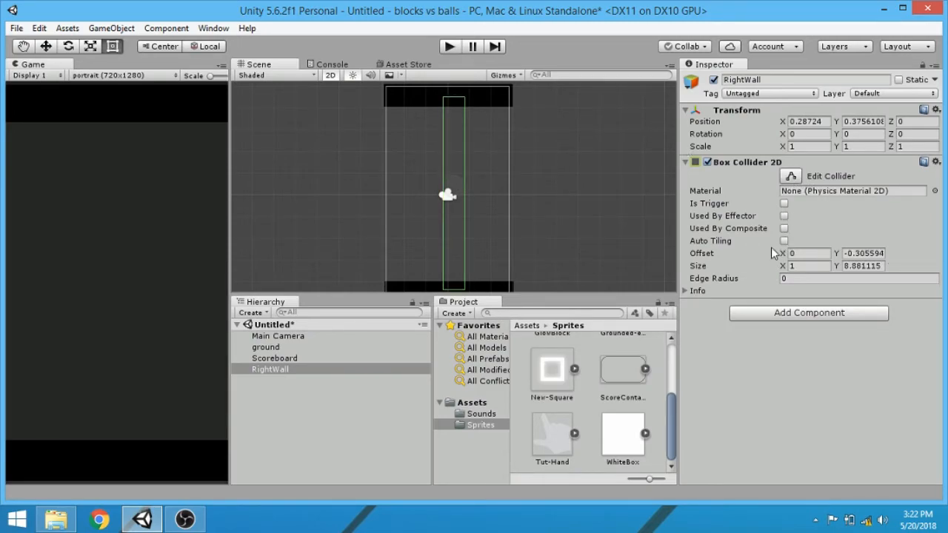
Set the collider's Offset X to 3.07, just past the frame's right edge.
left_click(796, 253)
type("0.2")
left_click_drag(796, 256, 827, 255)
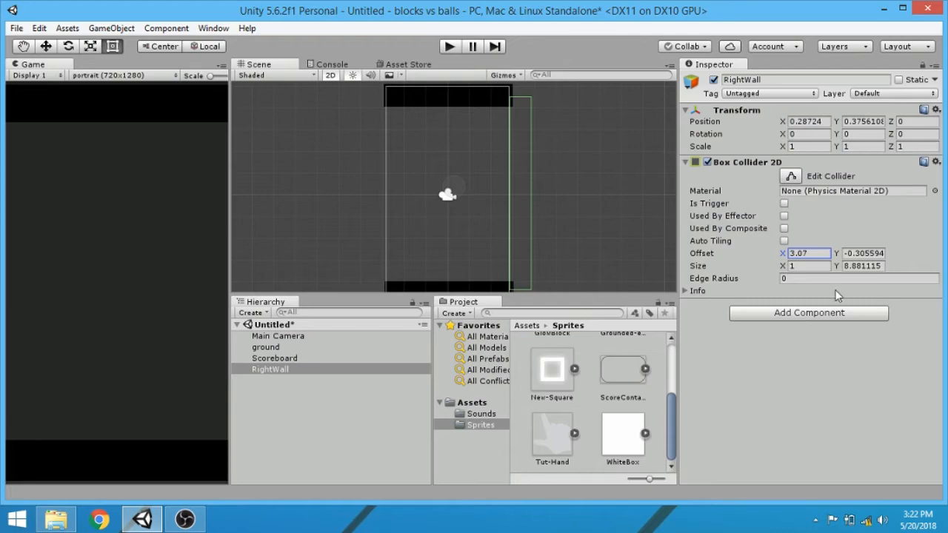
left_click(308, 369)
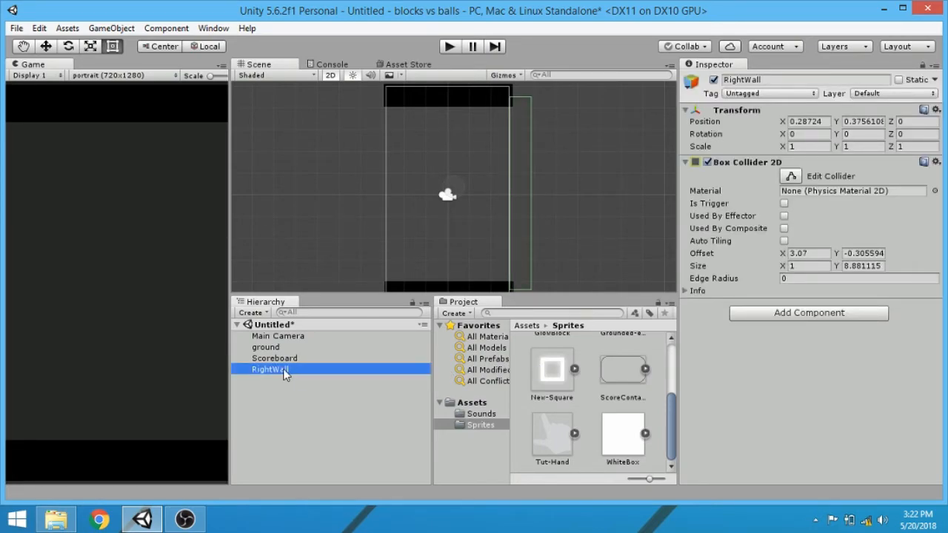
Duplicate RightWall with Ctrl+D and rename the copy LeftWall.
key("ctrl+d")
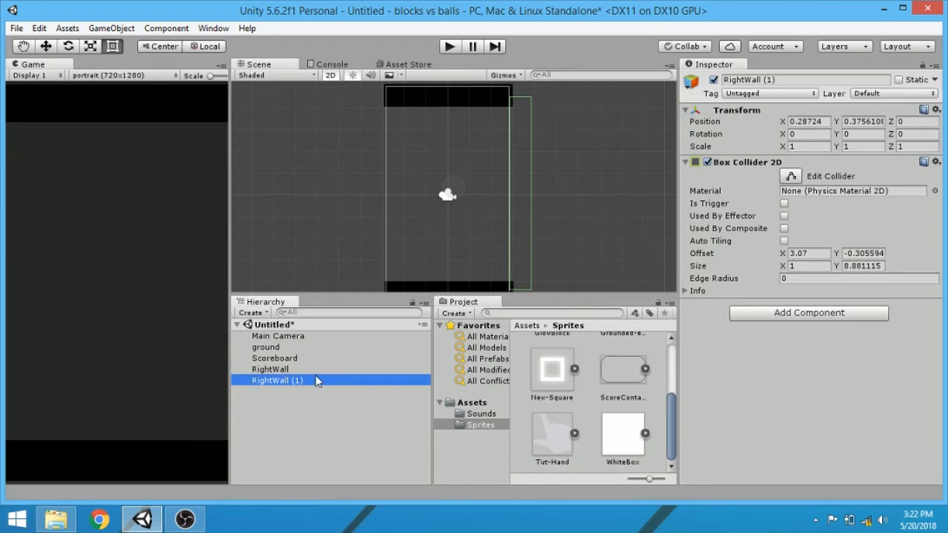
left_click(310, 380)
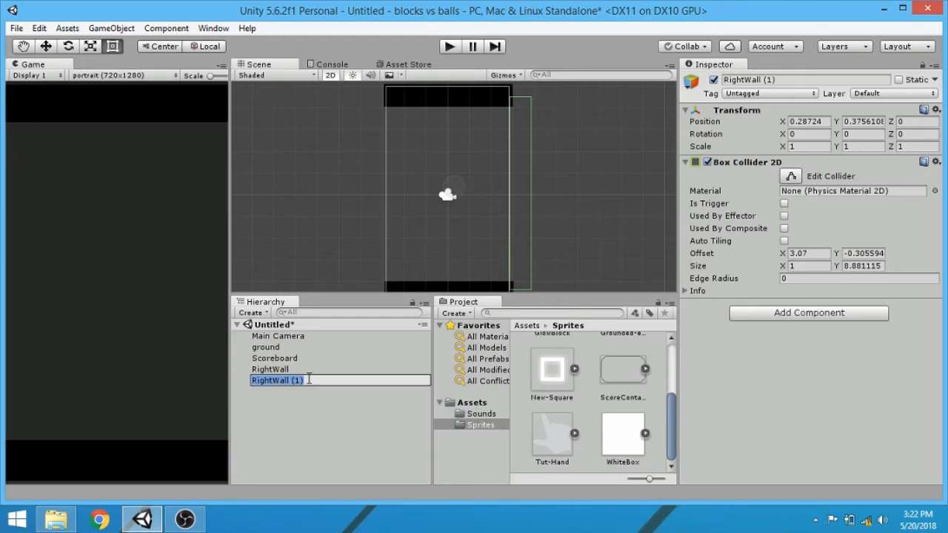
type("LftWa")
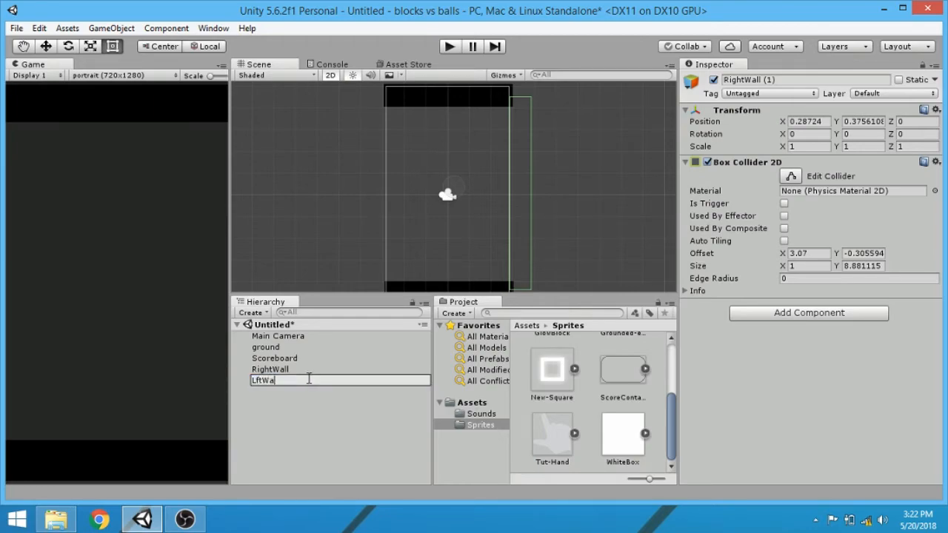
type("ll")
key("Left")
key("Left")
key("Left")
key("Left")
key("Left")
type("e")
key("Return")
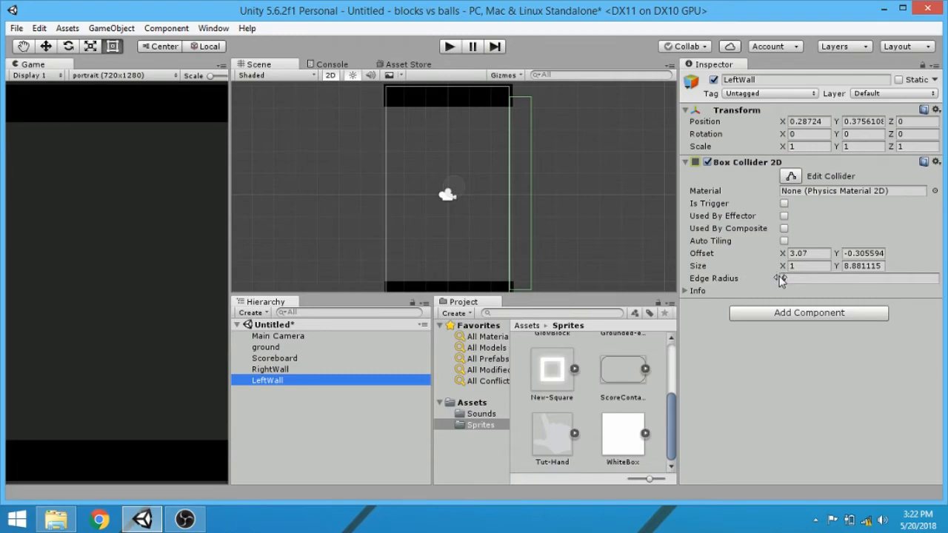
Set LeftWall's collider Offset X to -3.65, just past the frame's left edge.
left_click_drag(784, 254, 628, 252)
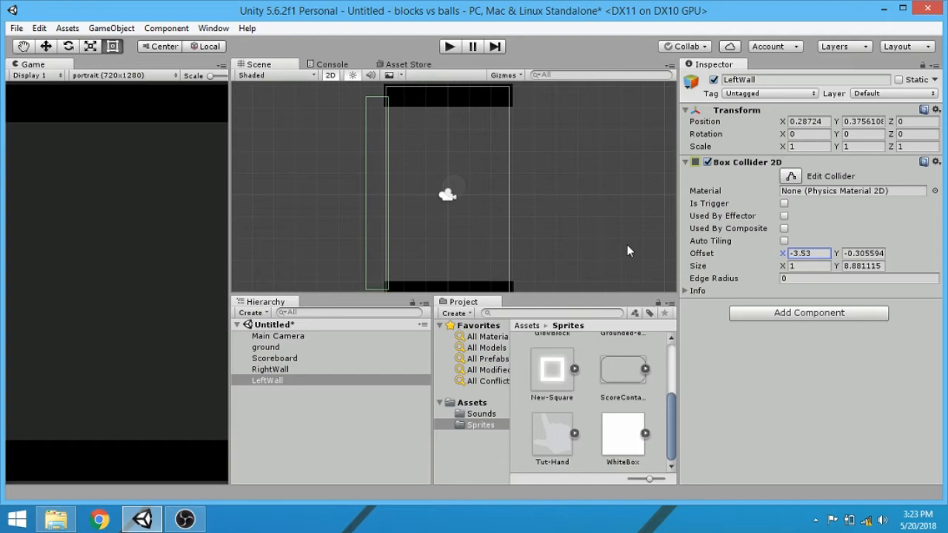
left_click_drag(627, 245, 627, 253)
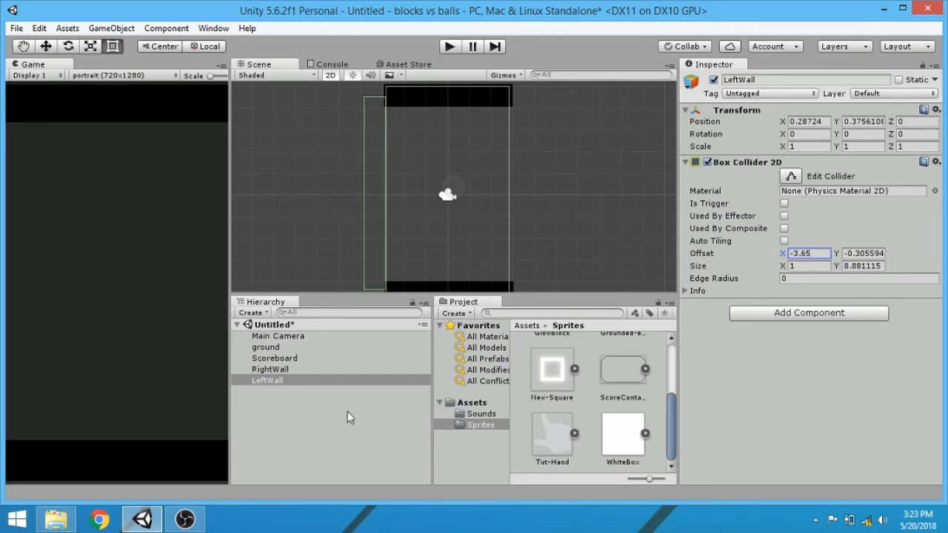
left_click(268, 408)
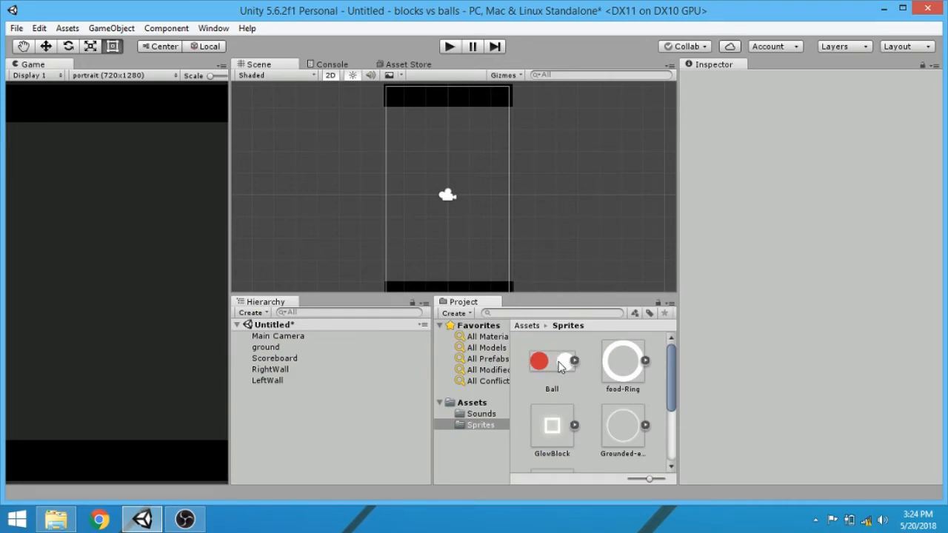
Set the Ball image's Sprite Mode to Multiple and apply it in the Sprite Editor.
left_click(554, 363)
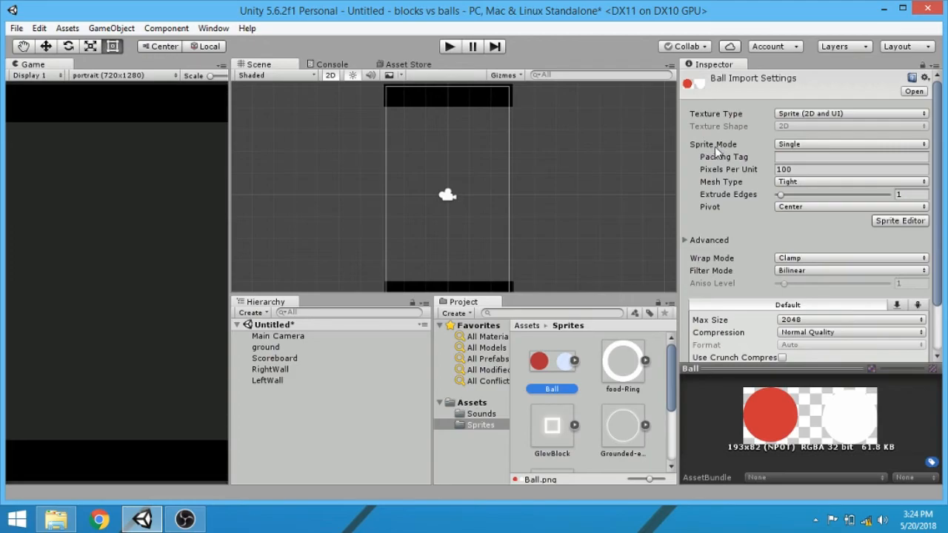
left_click(793, 146)
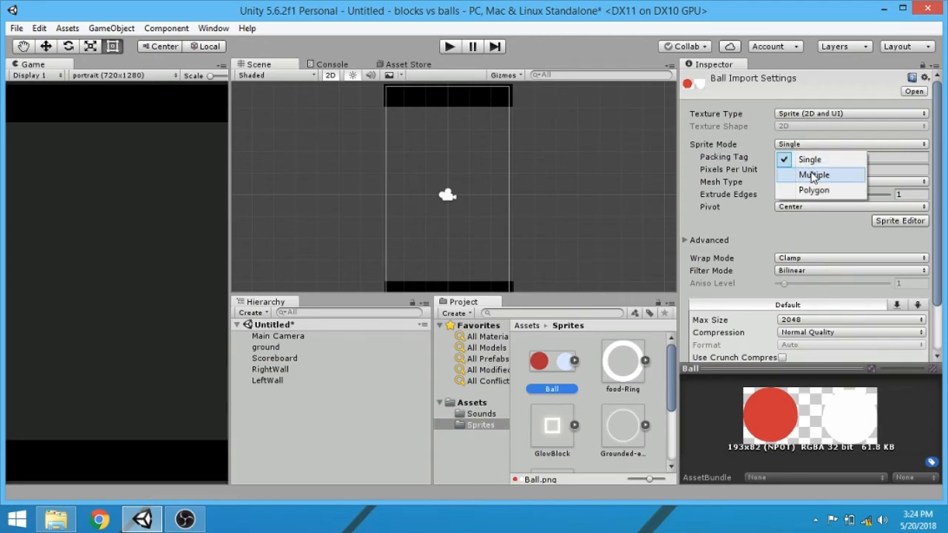
left_click(812, 171)
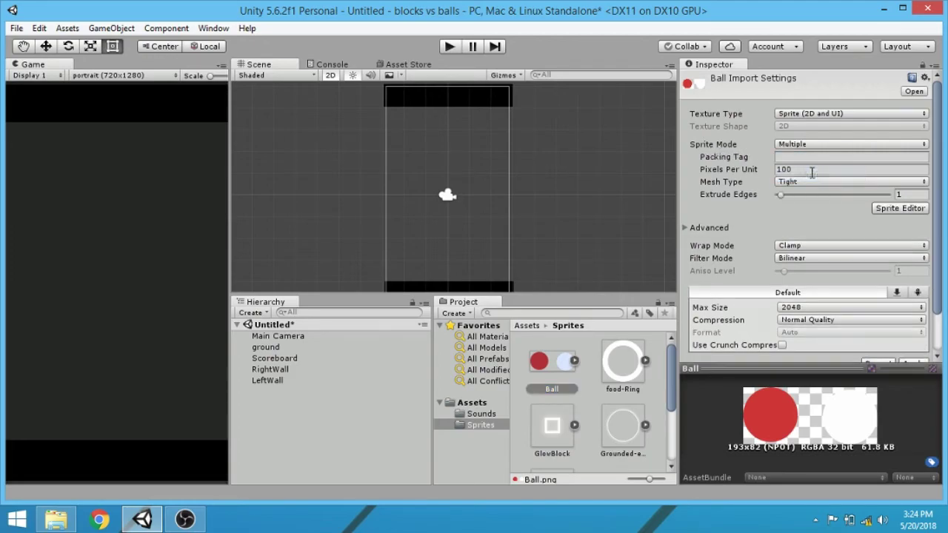
left_click(887, 207)
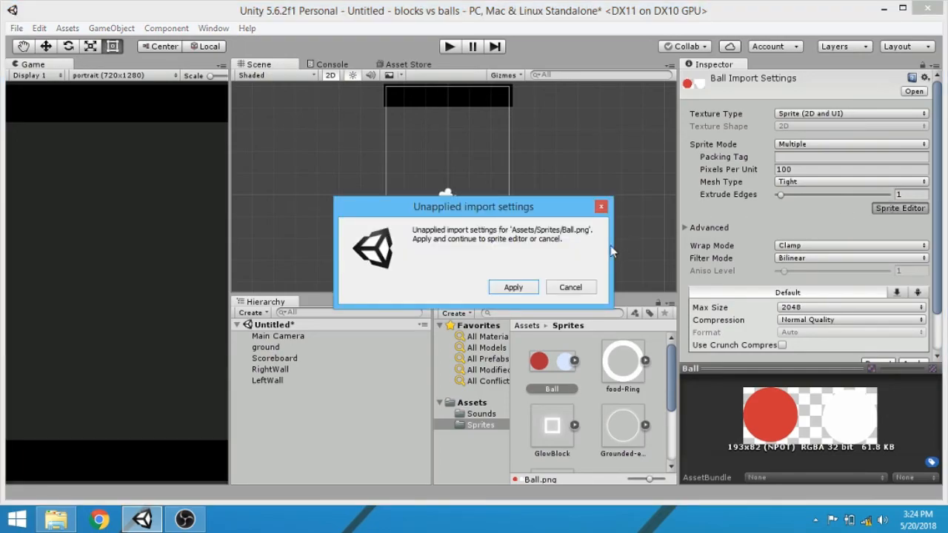
left_click(513, 287)
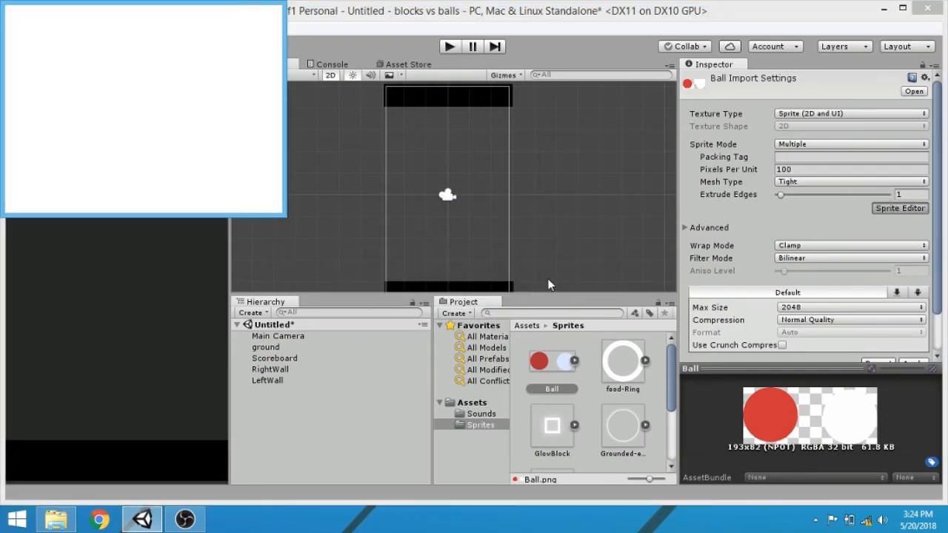
mouse_move(184, 11)
left_mouse_down()
mouse_move(441, 135)
mouse_move(486, 144)
left_mouse_up()
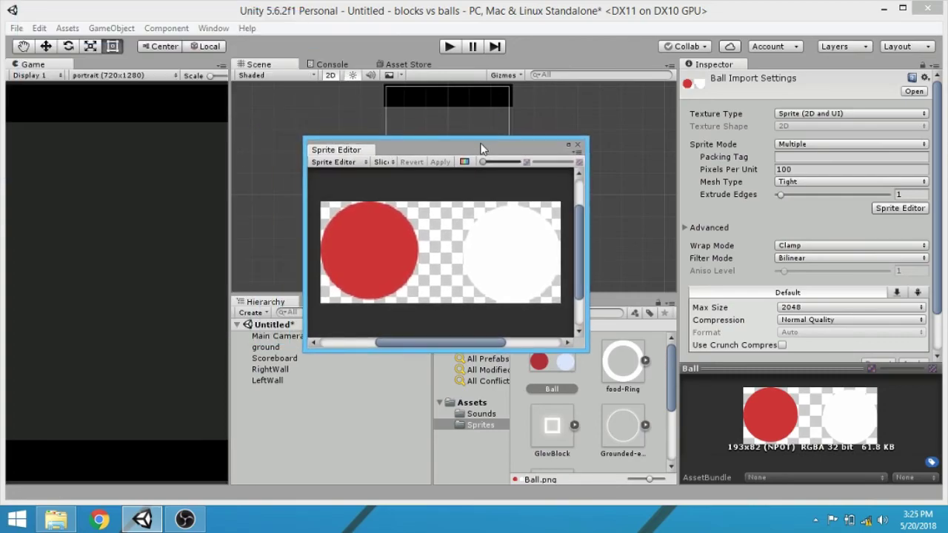
Slice the Ball image automatically into Ball_0 and Ball_1 and reveal the sprites.
left_click(384, 163)
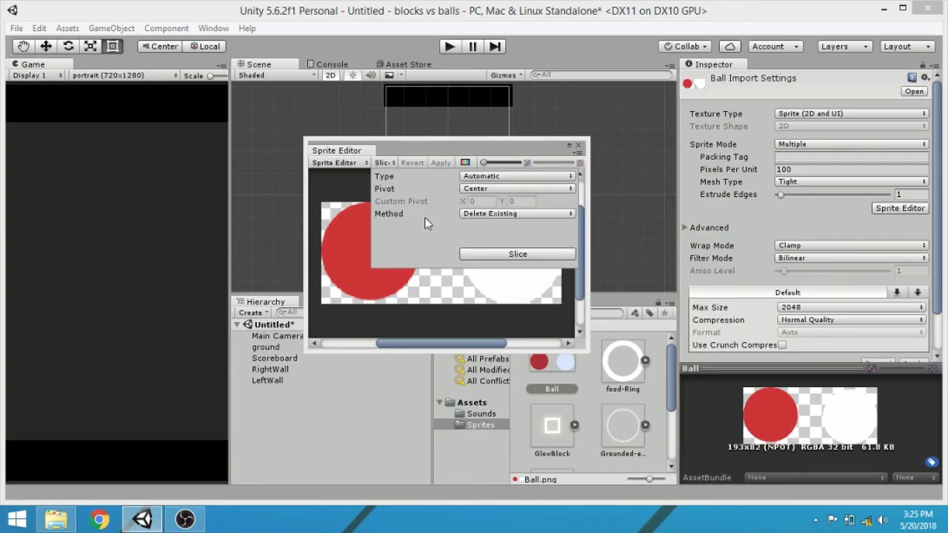
left_click(484, 254)
left_click(457, 292)
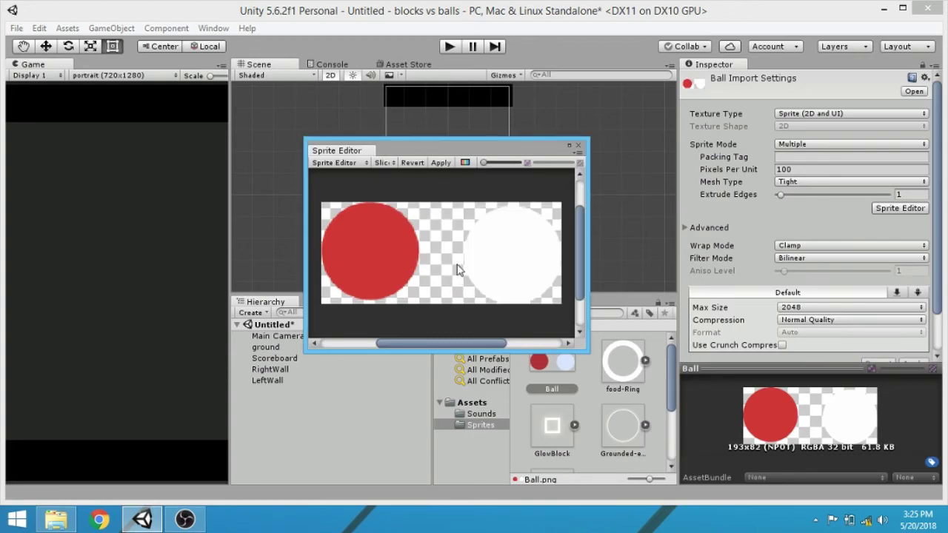
left_click(444, 164)
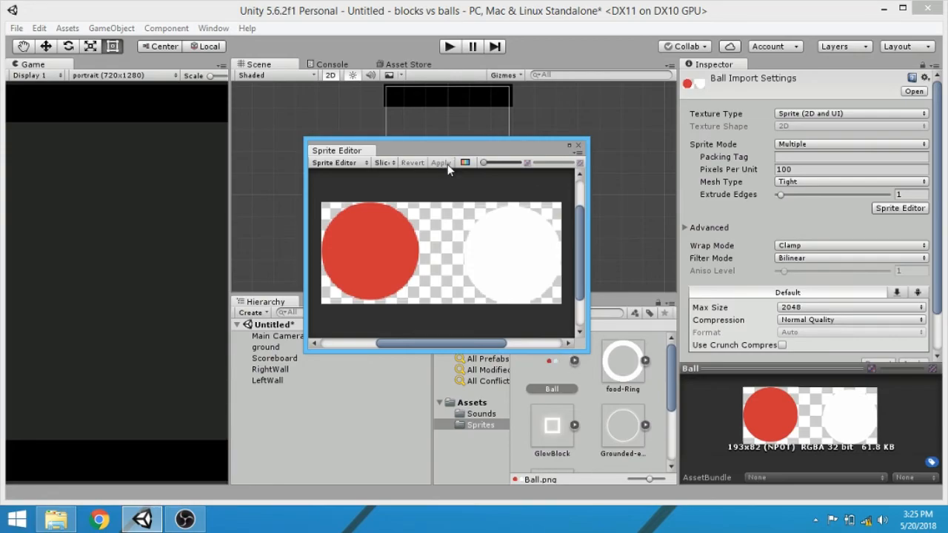
left_click(579, 145)
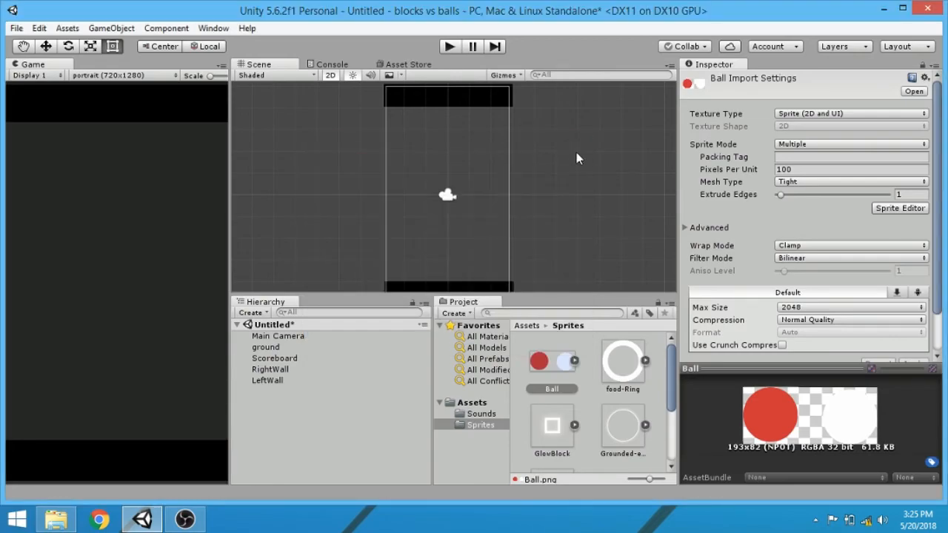
left_click(574, 360)
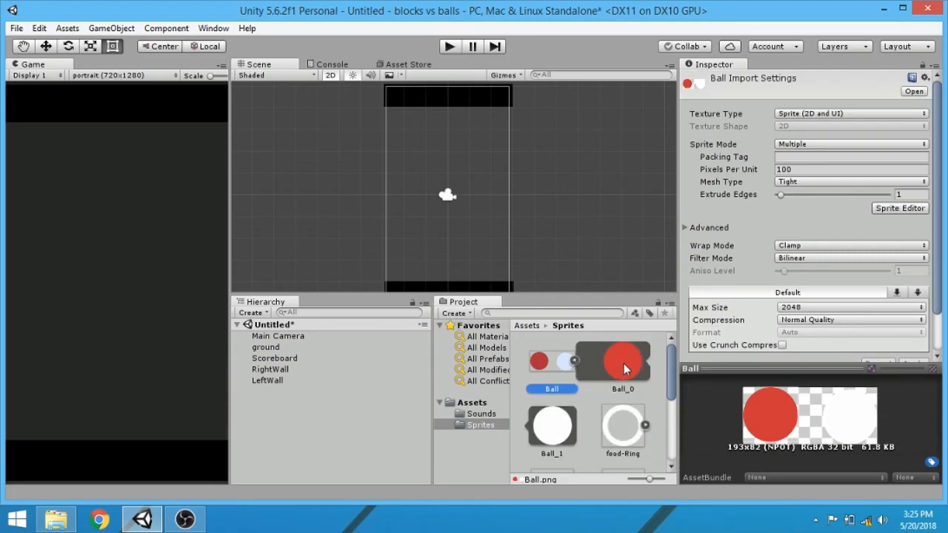
Place Ball_0 in the scene as Player and shrink it to about a third its size.
mouse_move(626, 364)
left_mouse_down()
mouse_move(381, 394)
mouse_move(317, 416)
left_mouse_up()
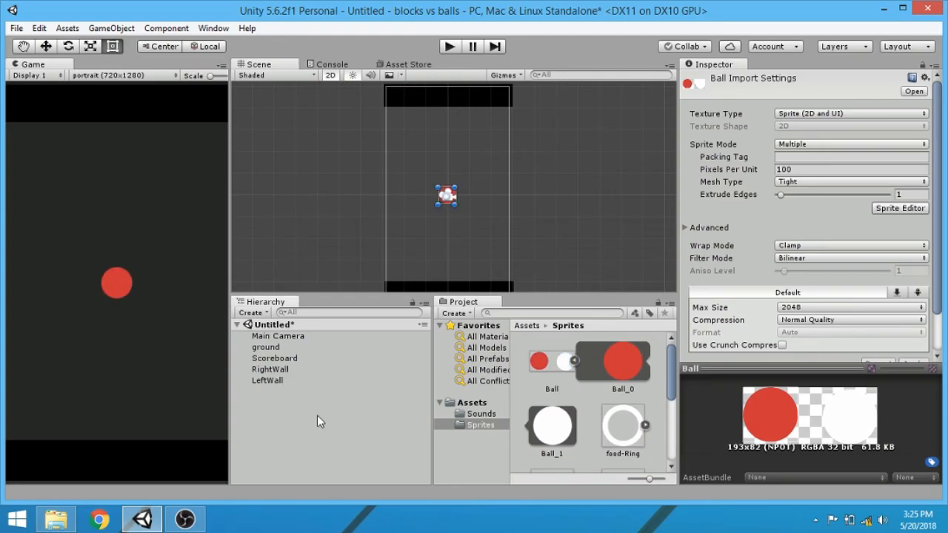
left_click(294, 391)
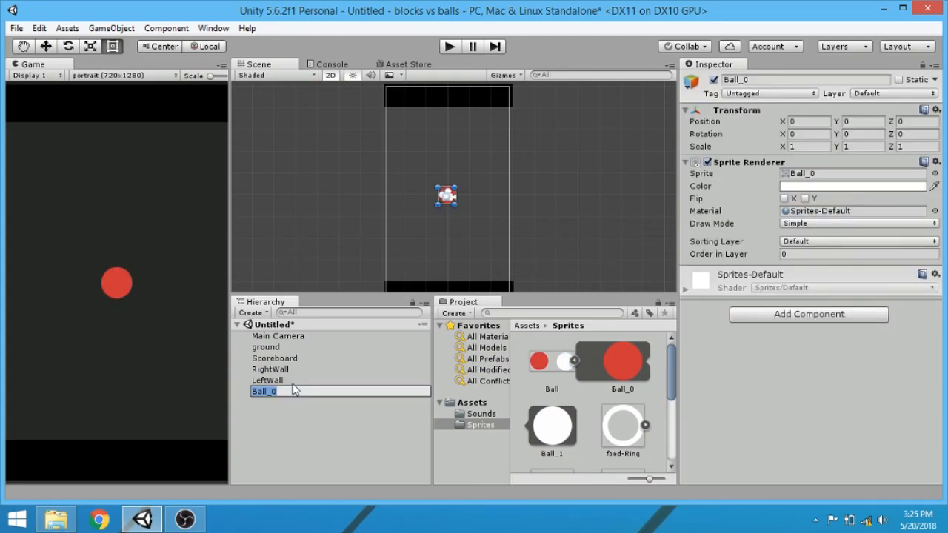
type("Pla")
type("yer")
key("Return")
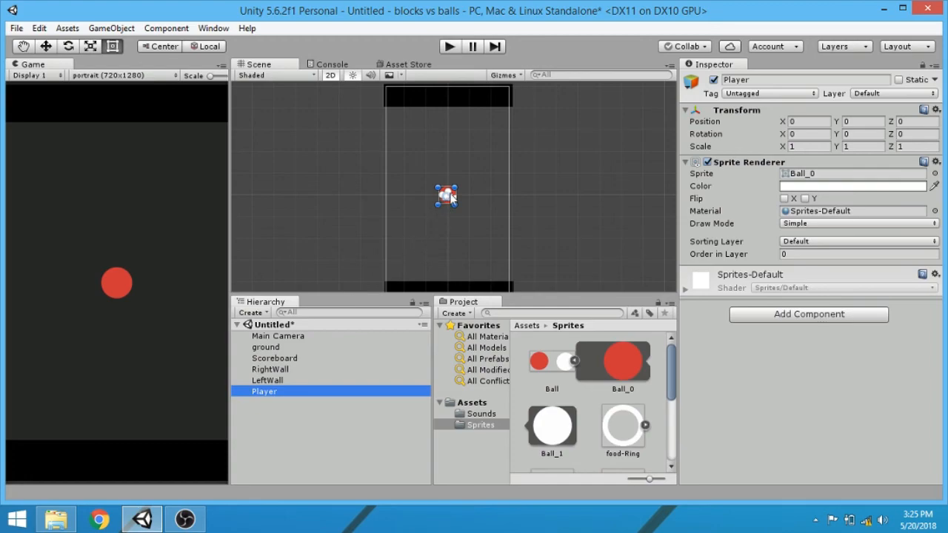
left_click_drag(452, 196, 440, 200)
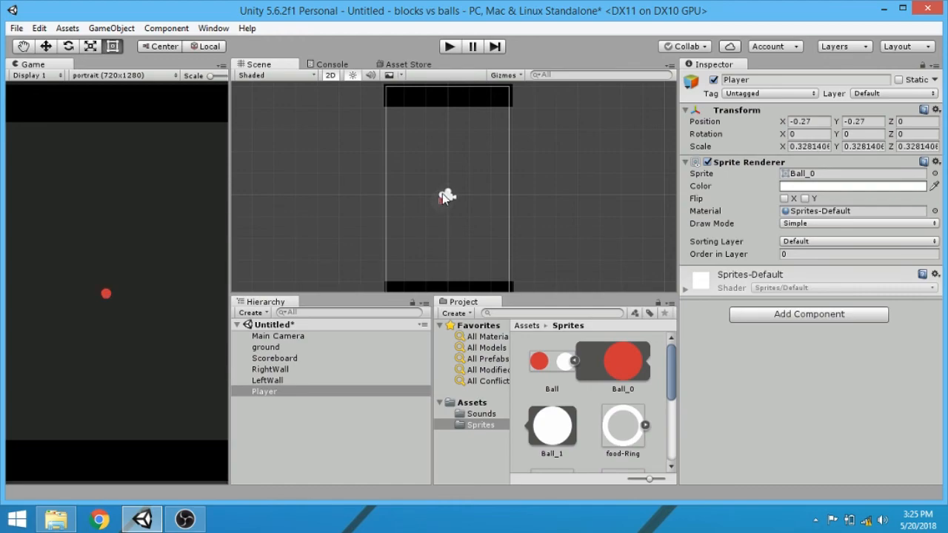
Add Rigidbody 2D and Circle Collider 2D to Player, then start a test run.
left_click(820, 319)
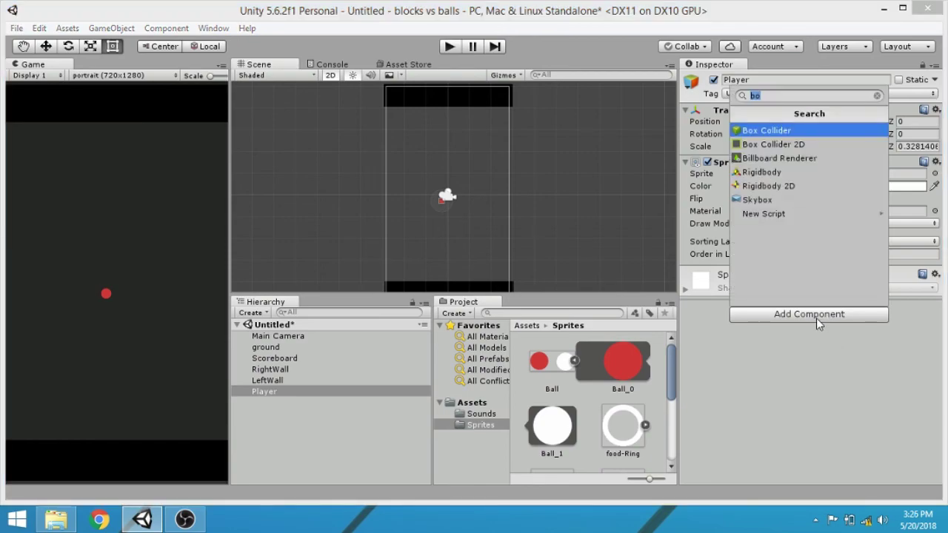
left_click(797, 188)
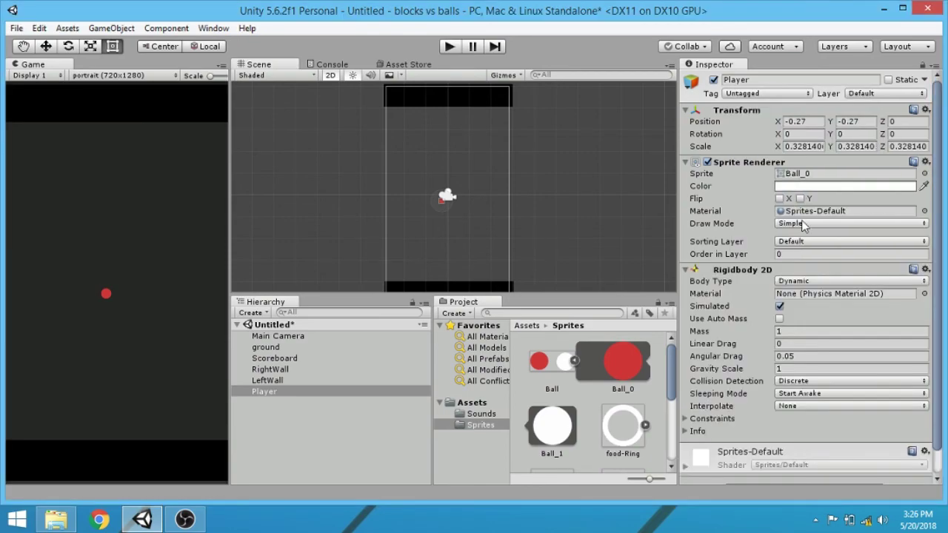
left_click(686, 271)
left_click(761, 330)
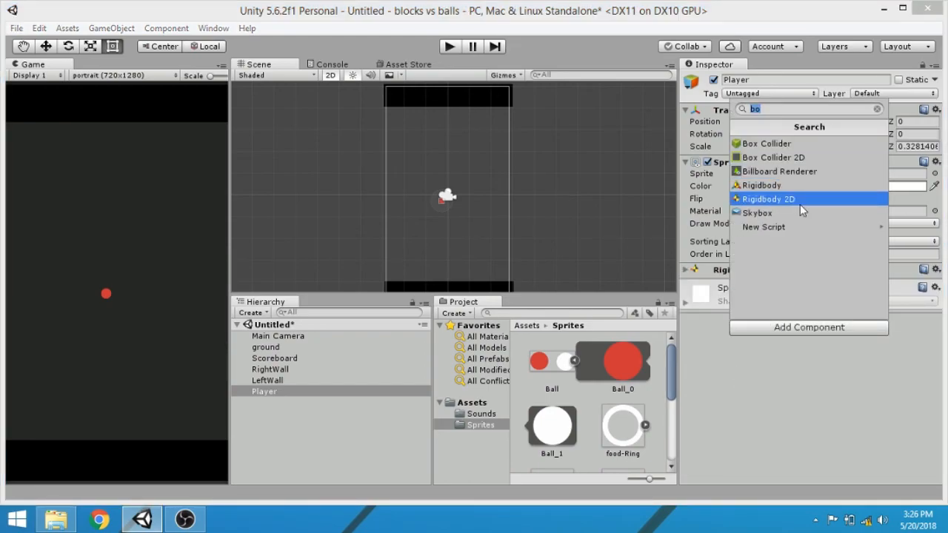
type("Cir")
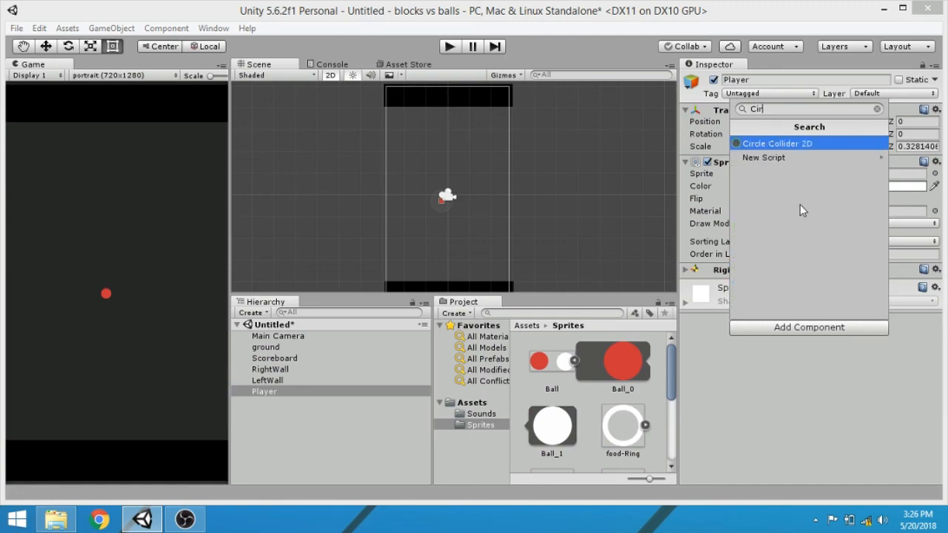
key("Return")
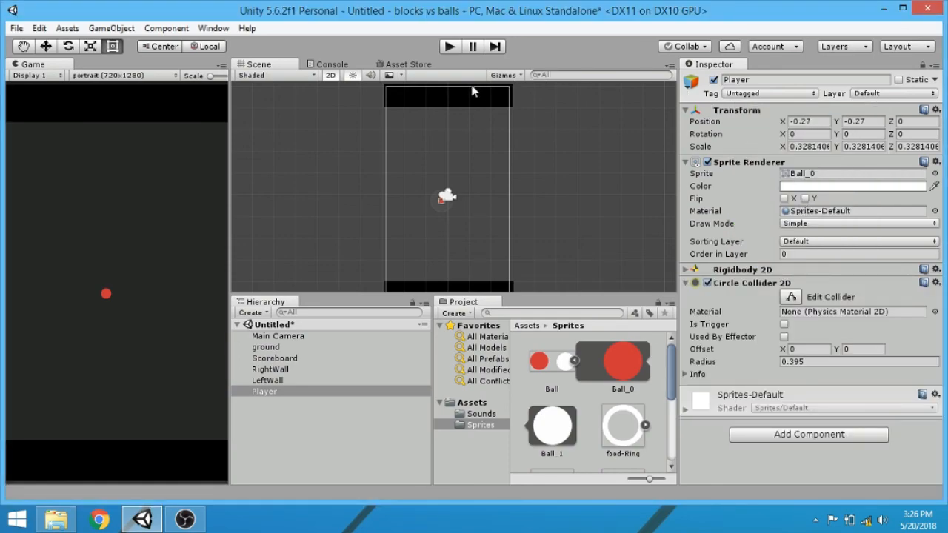
left_click(450, 46)
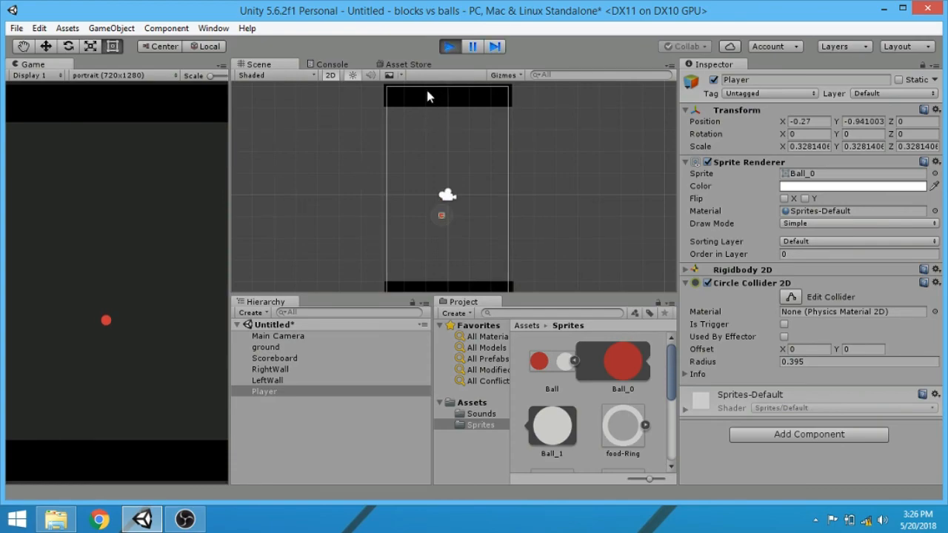
left_click(448, 47)
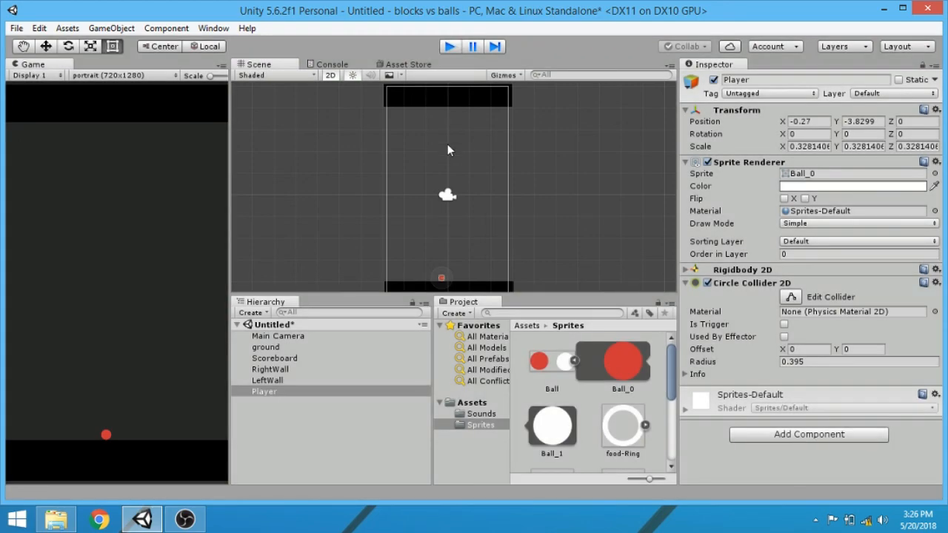
left_click(466, 391)
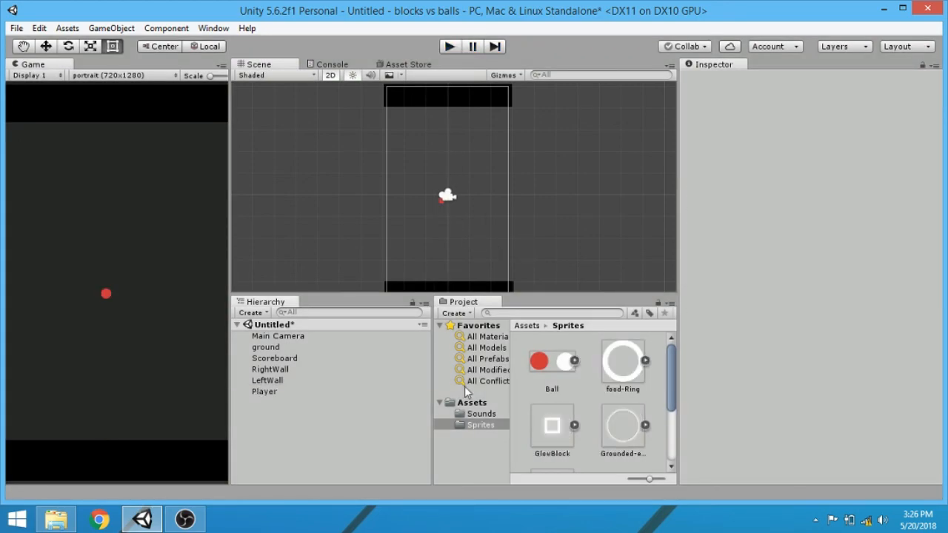